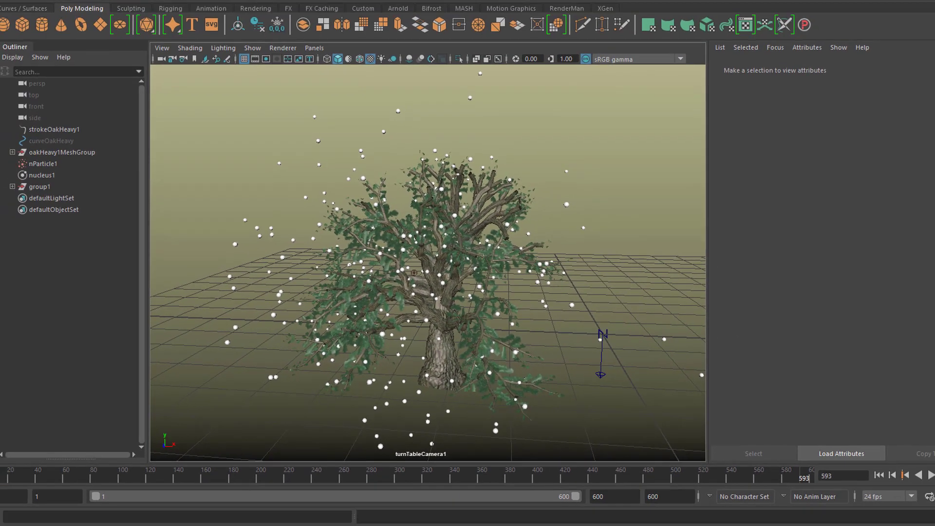
- Create a new empty scene and switch to the Modeling menu set
{"action": "left_click", "coordinate": [11, 5]}
{"action": "left_click", "coordinate": [19, 22]}
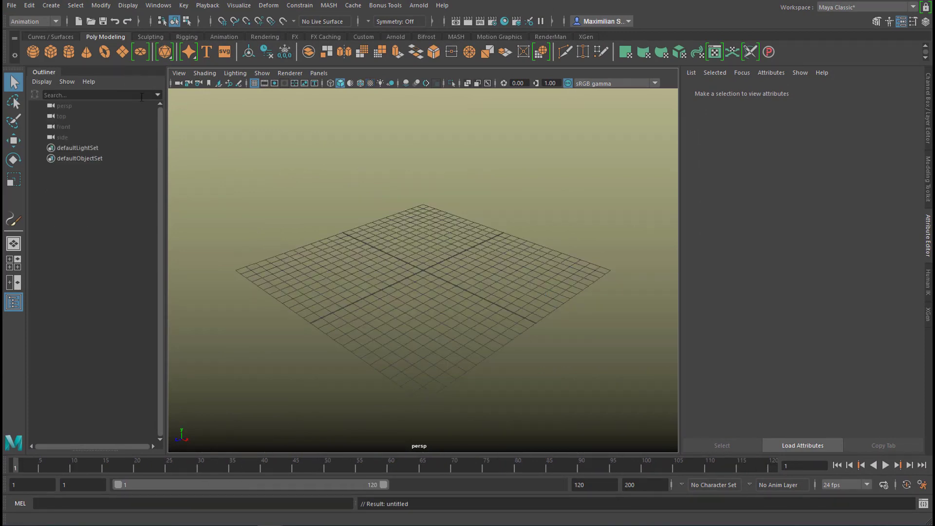
{"action": "left_click", "coordinate": [56, 22]}
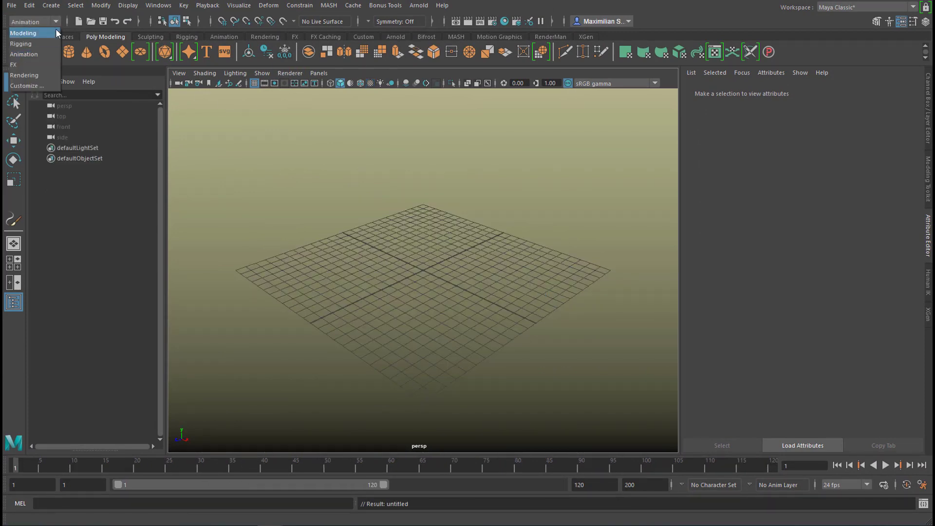
{"action": "left_click", "coordinate": [53, 31]}
- Load the oakHeavy.mel brush from the TreesMesh folder of the Paint Effects examples
{"action": "left_click", "coordinate": [430, 5]}
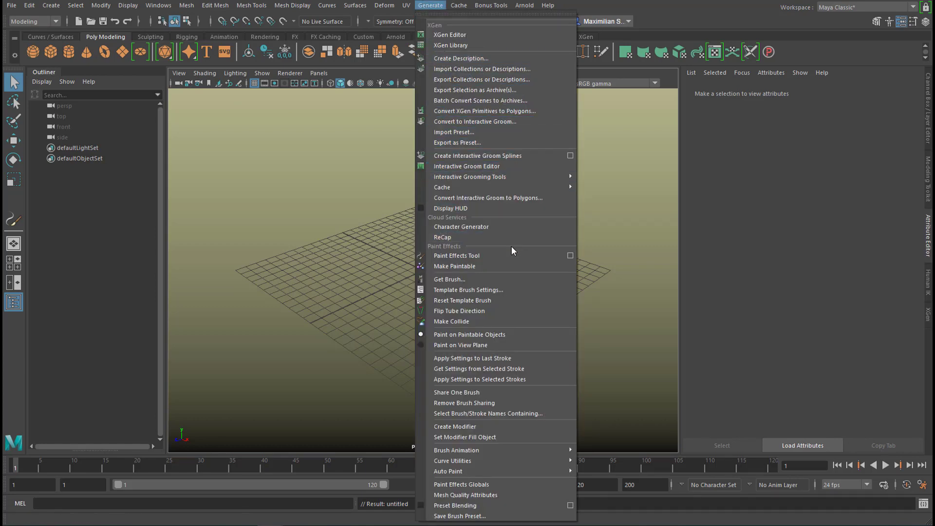
{"action": "left_click", "coordinate": [508, 285]}
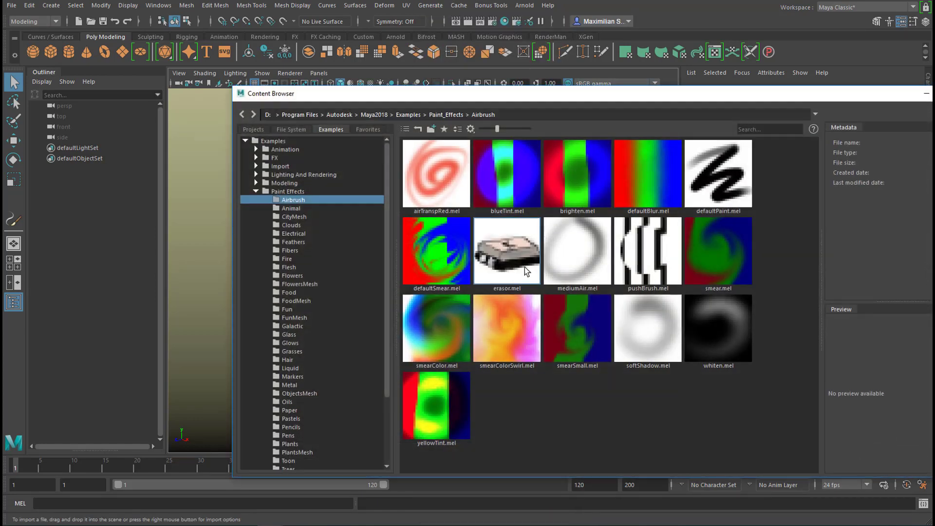
{"action": "scroll", "coordinate": [332, 382], "scroll_direction": "down", "scroll_amount": 3}
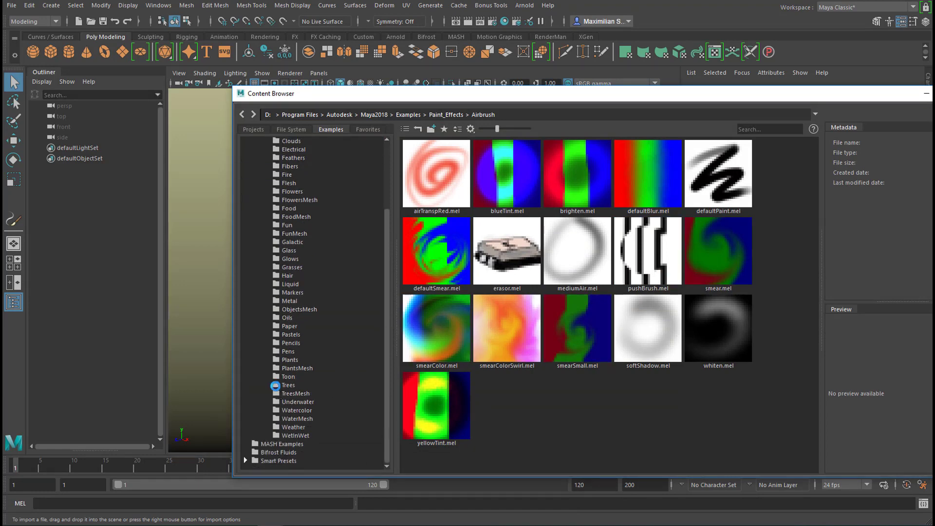
{"action": "left_click", "coordinate": [278, 394]}
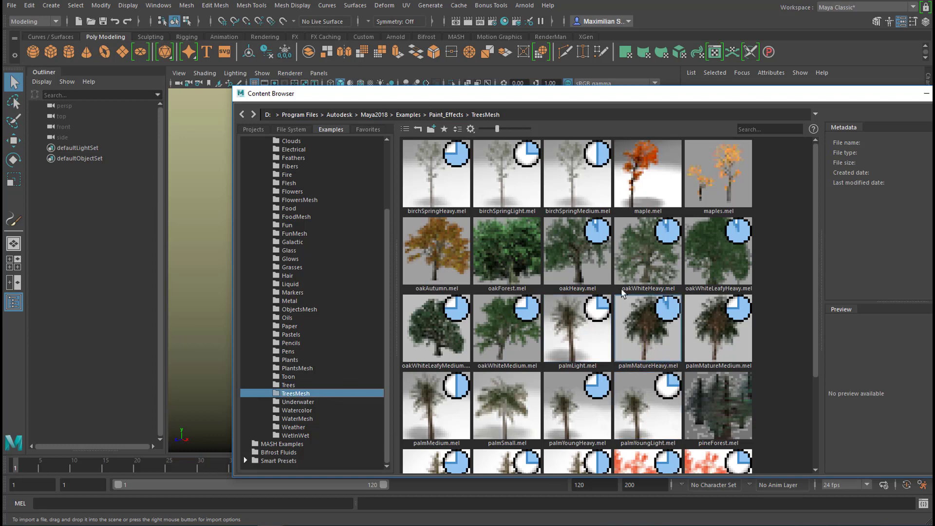
{"action": "left_click", "coordinate": [587, 268]}
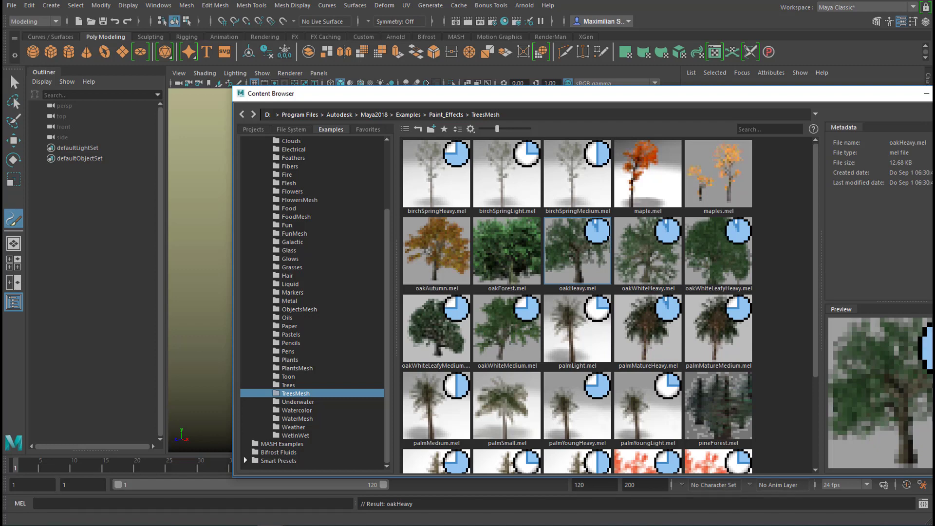
{"action": "left_click", "coordinate": [926, 94]}
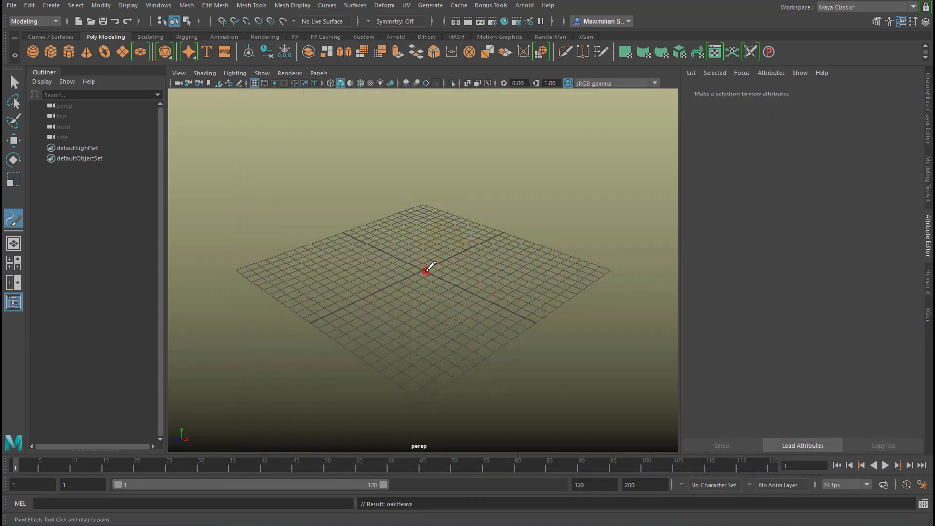
- Paint one oak tree at the centre of the grid and show it in textured shading
{"action": "left_click", "coordinate": [428, 271]}
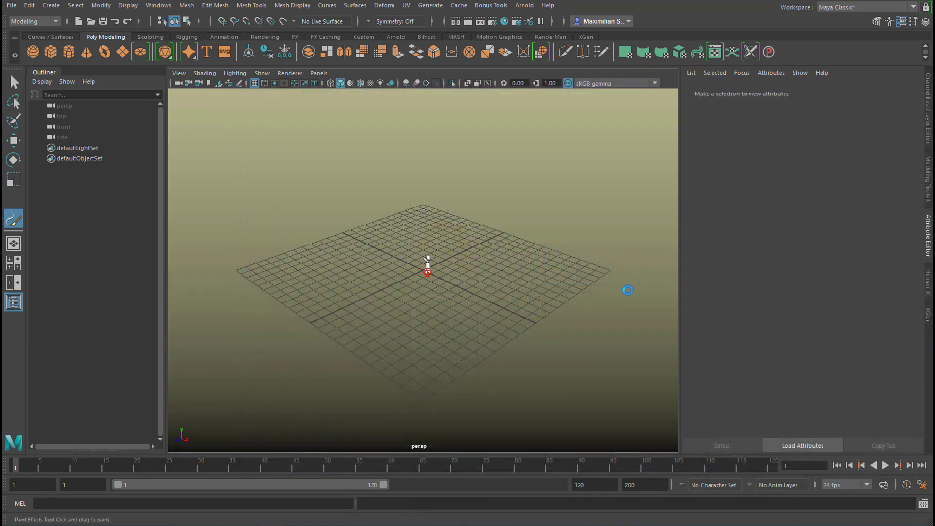
{"action": "mouse_move", "coordinate": [519, 333]}
{"action": "left_mouse_down", "text": "alt"}
{"action": "mouse_move", "coordinate": [486, 322]}
{"action": "mouse_move", "coordinate": [463, 326]}
{"action": "mouse_move", "coordinate": [521, 338]}
{"action": "mouse_move", "coordinate": [501, 330]}
{"action": "mouse_move", "coordinate": [445, 335]}
{"action": "mouse_move", "coordinate": [474, 360]}
{"action": "mouse_move", "coordinate": [463, 350]}
{"action": "mouse_move", "coordinate": [476, 341]}
{"action": "mouse_move", "coordinate": [468, 408]}
{"action": "mouse_move", "coordinate": [455, 244]}
{"action": "left_mouse_up", "text": "alt"}
{"action": "scroll", "coordinate": [524, 318], "scroll_direction": "up", "scroll_amount": 5}
{"action": "left_click", "coordinate": [120, 239]}
{"action": "key", "text": "4"}
{"action": "key", "text": "6"}
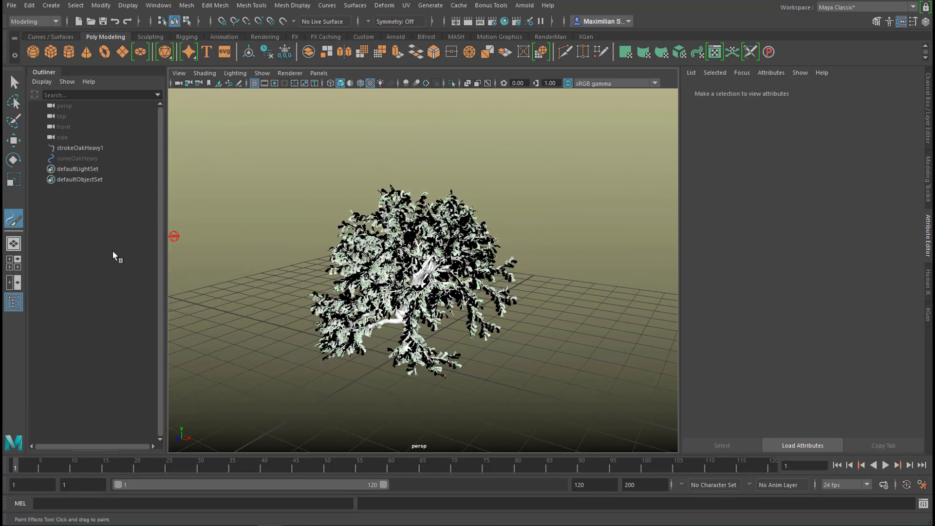
- Convert the oak stroke from Paint Effects to polygons with Color vertex mode, quad output, hidden strokes and a poly limit of 100000
{"action": "left_click", "coordinate": [13, 81]}
{"action": "left_click", "coordinate": [424, 244]}
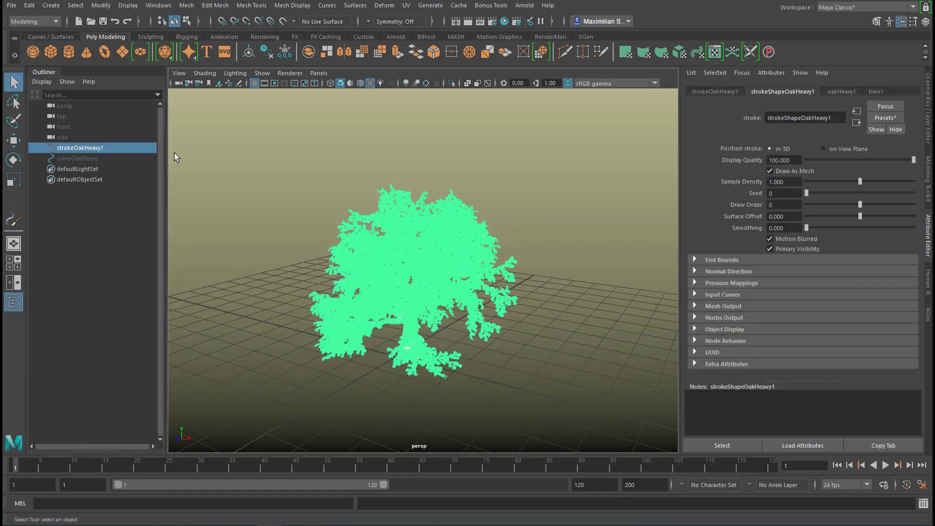
{"action": "left_click", "coordinate": [101, 6]}
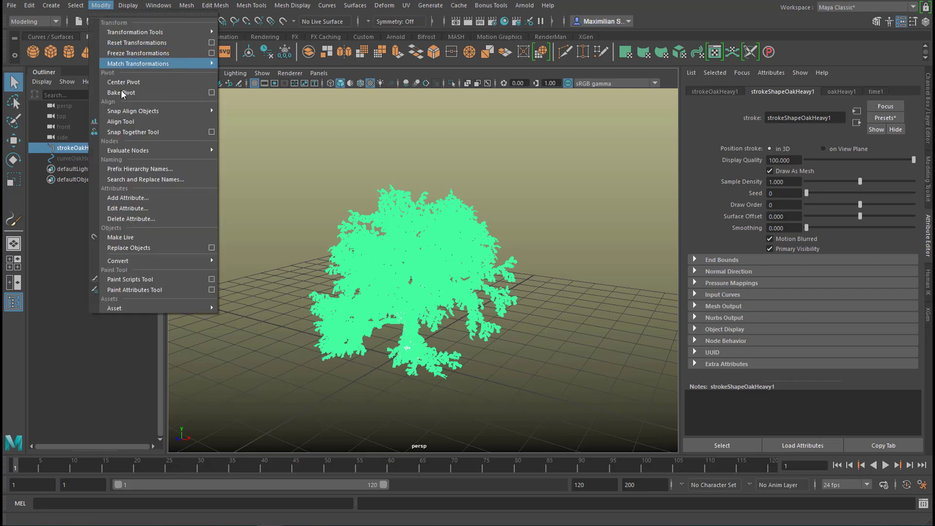
{"action": "mouse_move", "coordinate": [157, 263]}
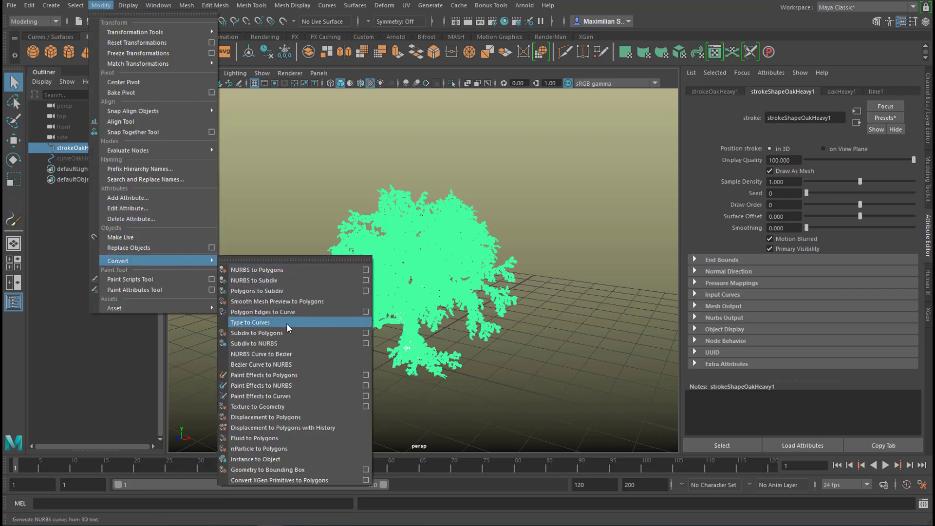
{"action": "left_click", "coordinate": [366, 376]}
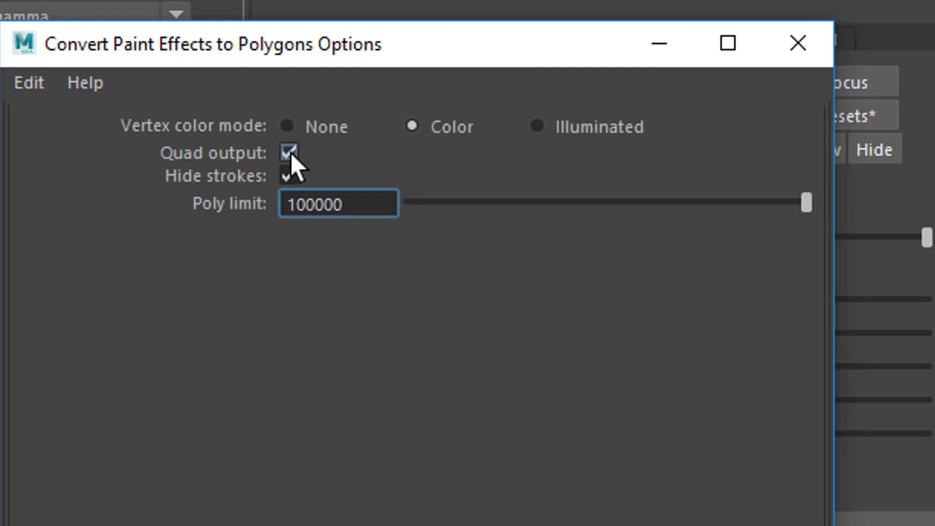
{"action": "left_click", "coordinate": [693, 130]}
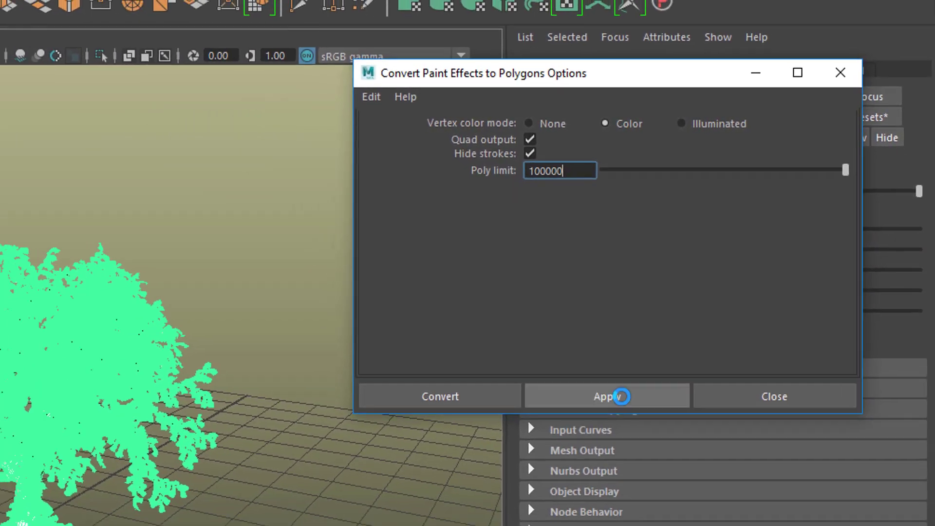
{"action": "left_click", "coordinate": [575, 428]}
{"action": "left_click", "coordinate": [818, 326]}
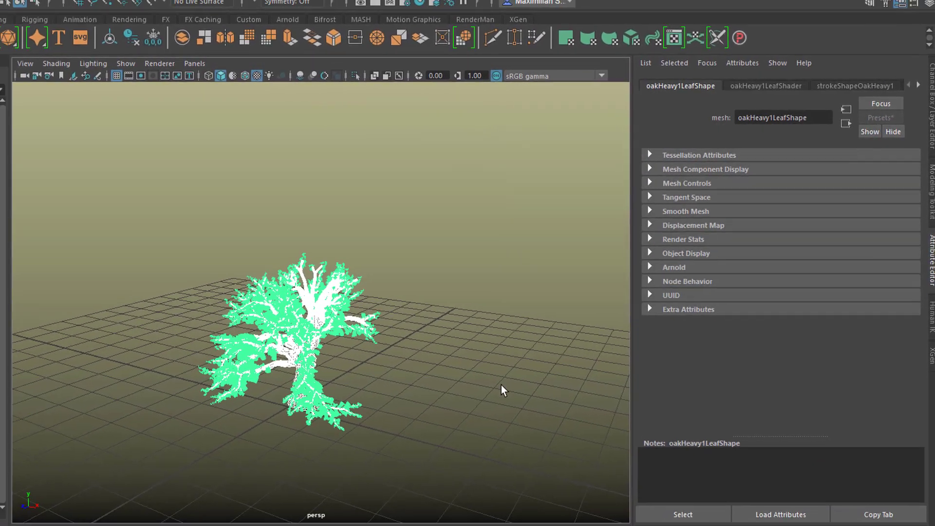
- Expand oakHeavy1MeshGroup and examine its trunk mesh, oakHeavy1Main
{"action": "left_click_drag", "start_coordinate": [501, 386], "coordinate": [576, 349], "text": "alt"}
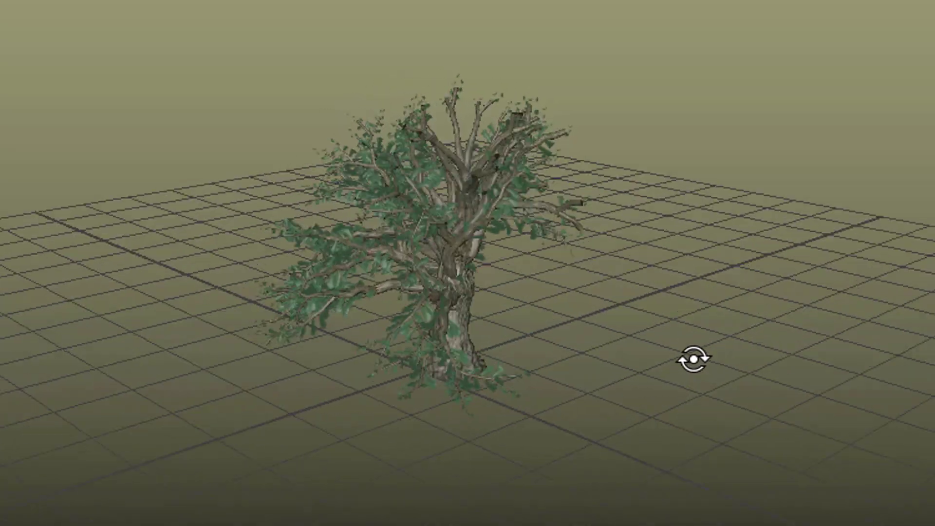
{"action": "left_click_drag", "start_coordinate": [692, 359], "coordinate": [752, 358], "text": "alt"}
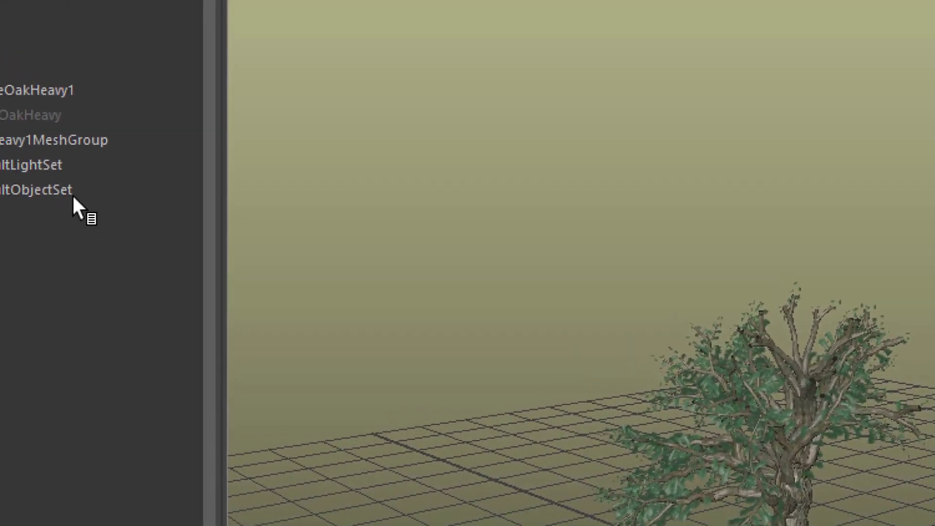
{"action": "left_click", "coordinate": [22, 197]}
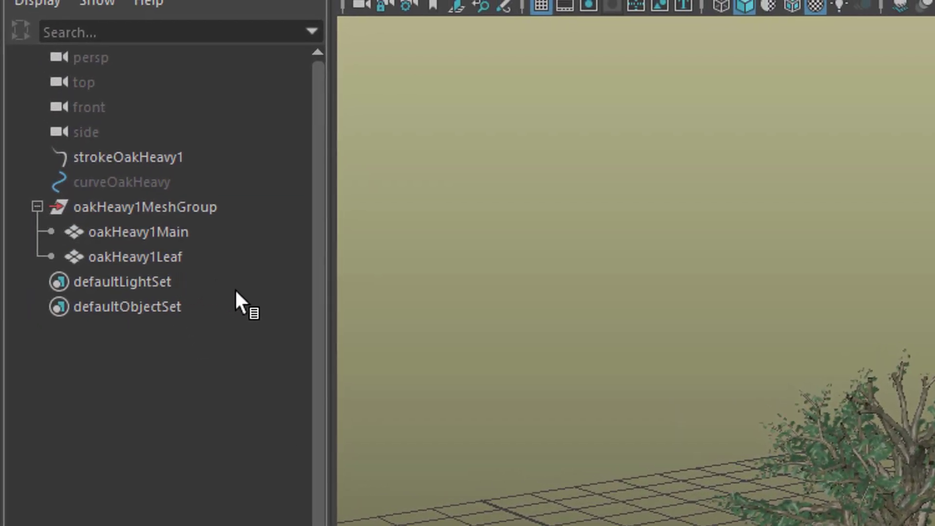
{"action": "left_click", "coordinate": [180, 232]}
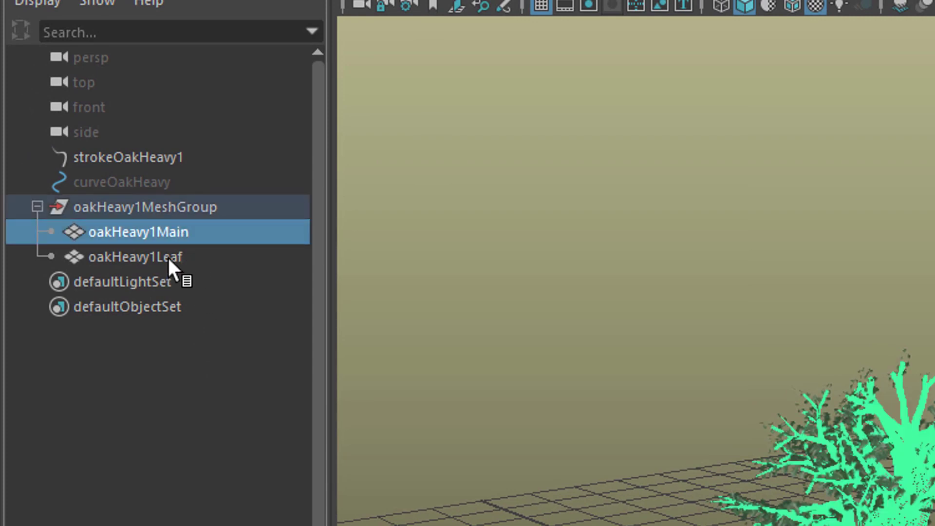
- Make the oakHeavy1Leaf mesh emit nParticles with Emit from Object in the FX menu set, and briefly play the simulation
{"action": "left_click", "coordinate": [168, 259]}
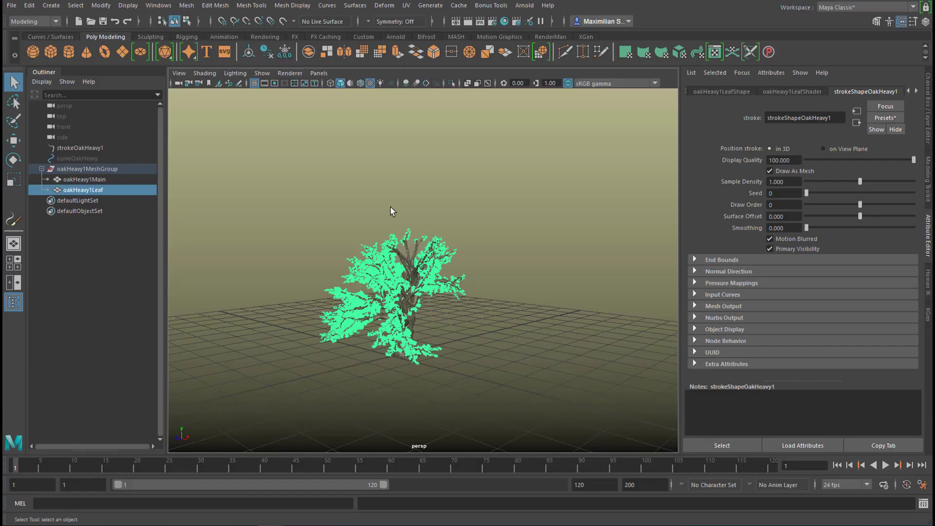
{"action": "left_click", "coordinate": [32, 21]}
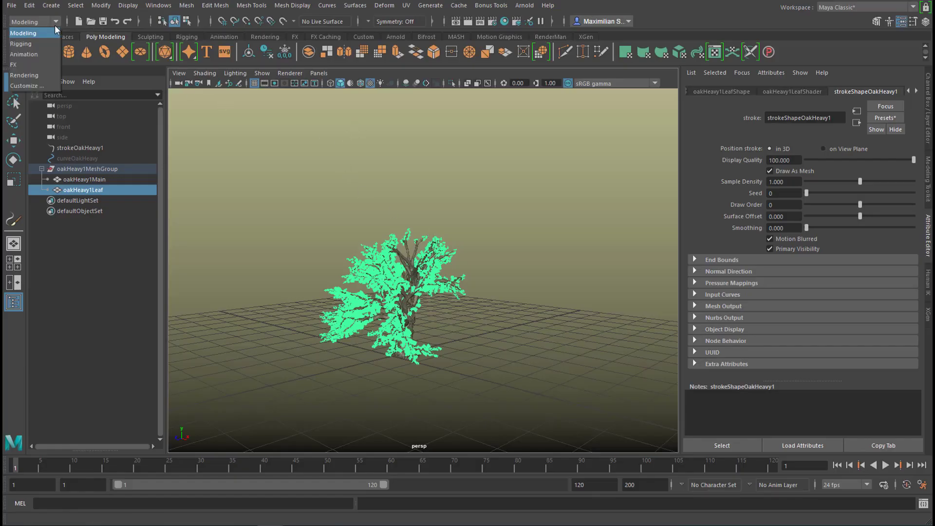
{"action": "left_click", "coordinate": [47, 64]}
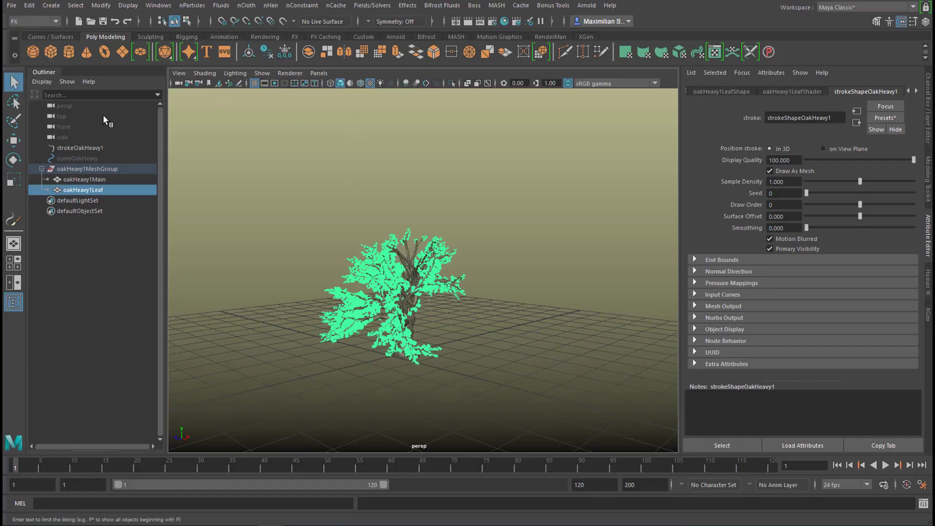
{"action": "left_click", "coordinate": [194, 6]}
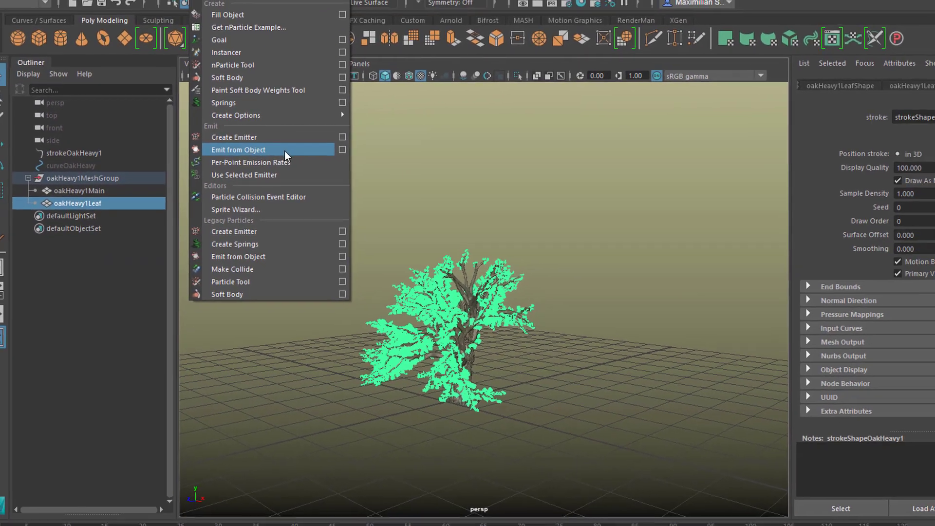
{"action": "left_click", "coordinate": [302, 158]}
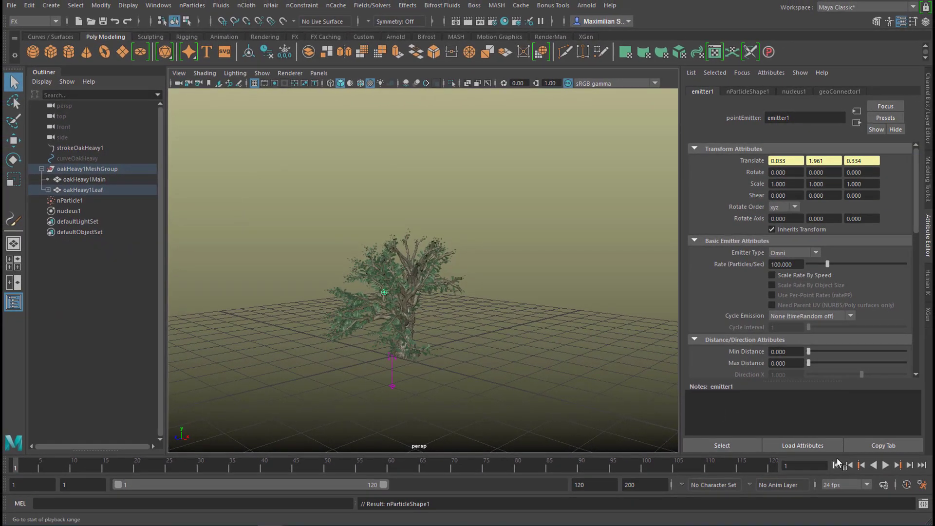
{"action": "left_click", "coordinate": [889, 465]}
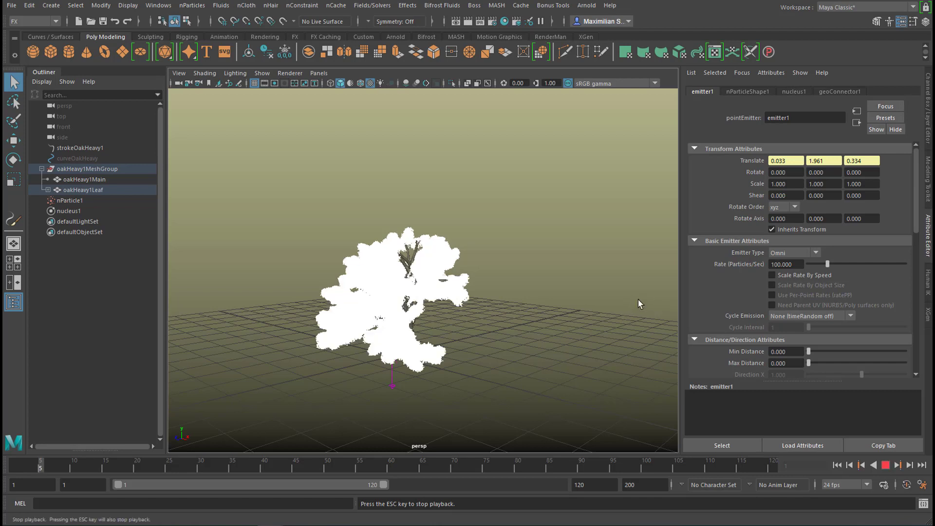
{"action": "key", "text": "Escape"}
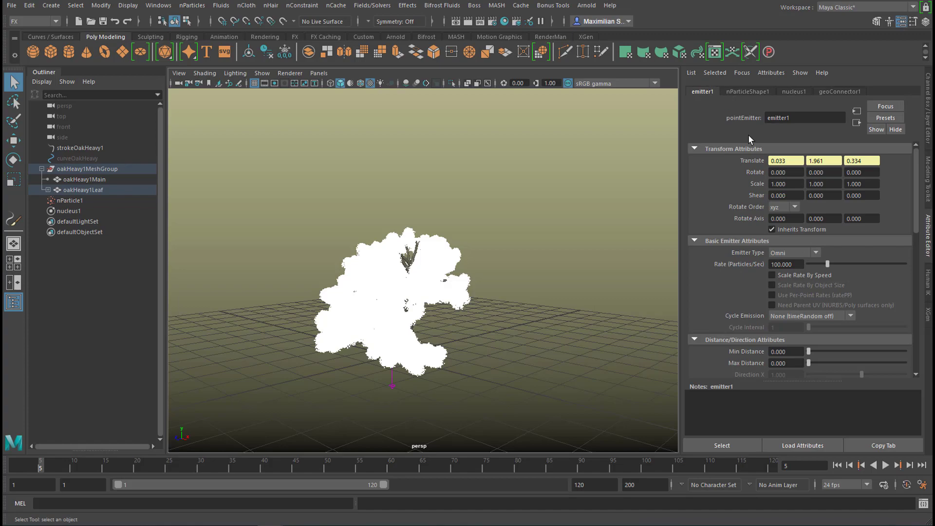
- Set the leaf emitter's type to Surface and play the simulation to check the emission
{"action": "left_click", "coordinate": [816, 253]}
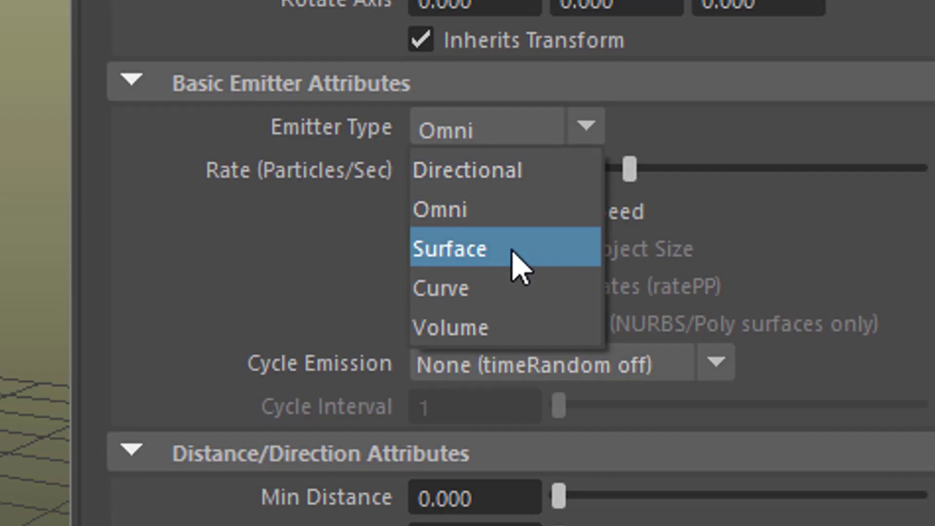
{"action": "left_click", "coordinate": [799, 286]}
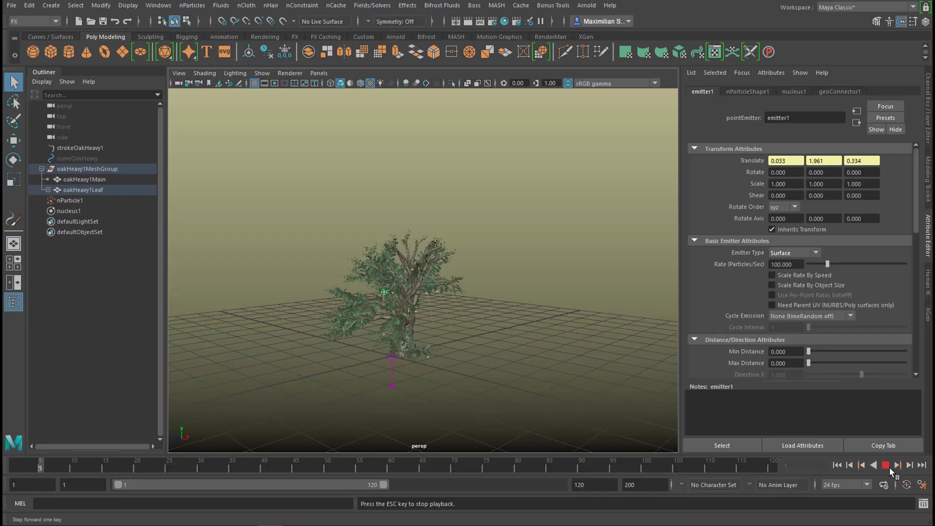
{"action": "left_click", "coordinate": [885, 465]}
{"action": "left_click", "coordinate": [885, 465]}
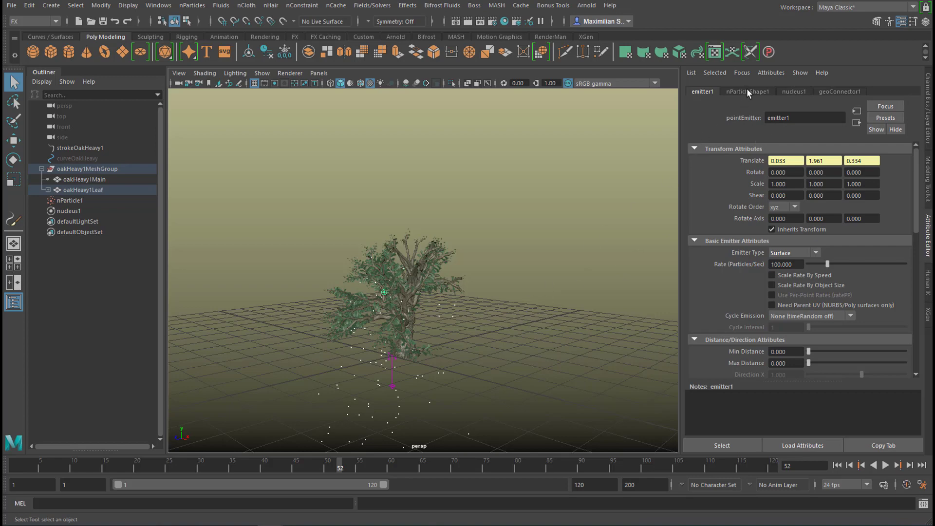
- Set the lifespan mode of nParticleShape1 to Random range
{"action": "left_click", "coordinate": [748, 93]}
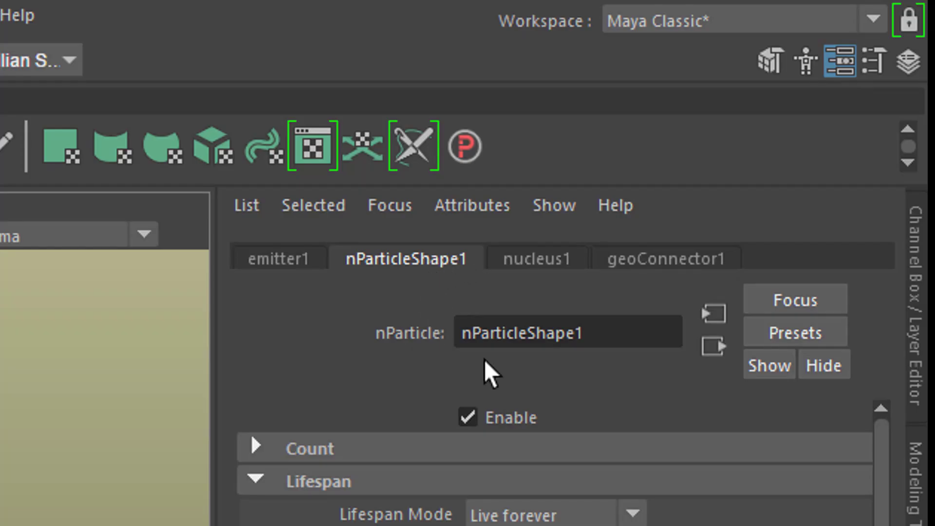
{"action": "left_click", "coordinate": [257, 480]}
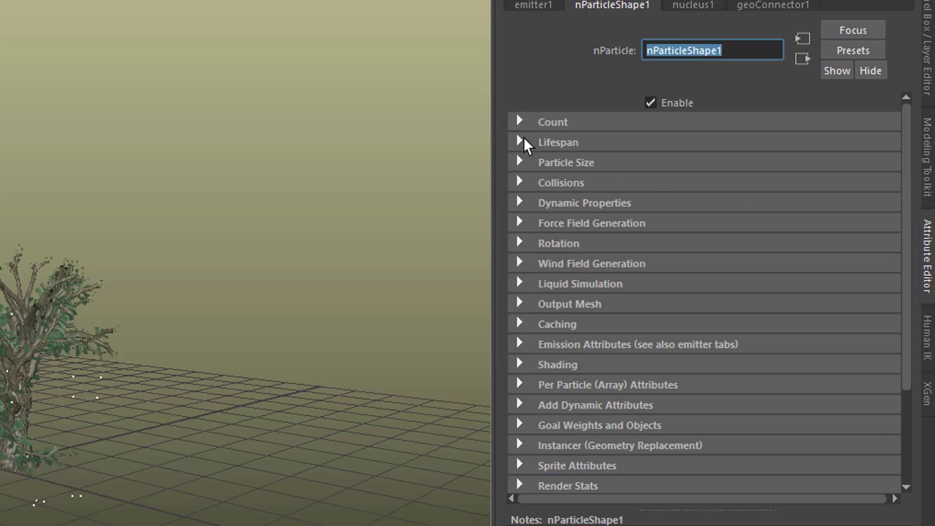
{"action": "left_click", "coordinate": [521, 141]}
{"action": "left_click", "coordinate": [753, 163]}
{"action": "left_click", "coordinate": [758, 176]}
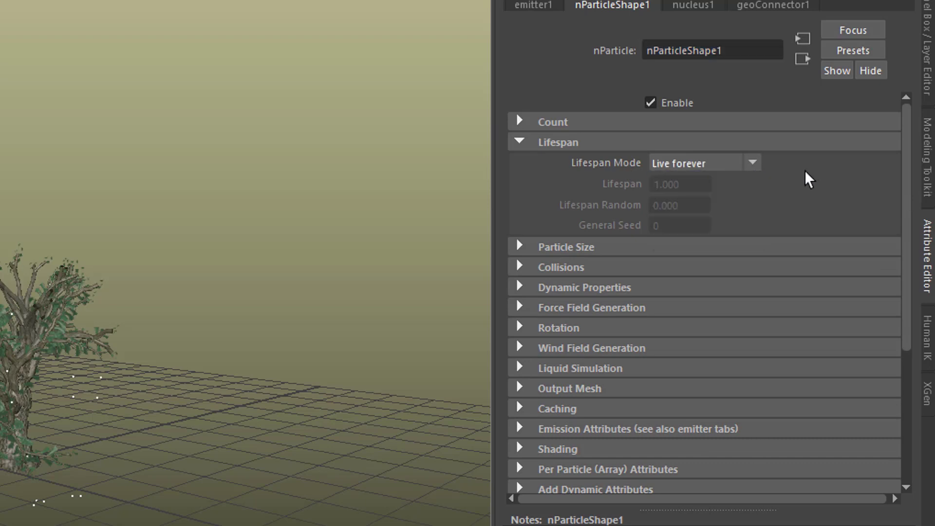
{"action": "left_click", "coordinate": [753, 163]}
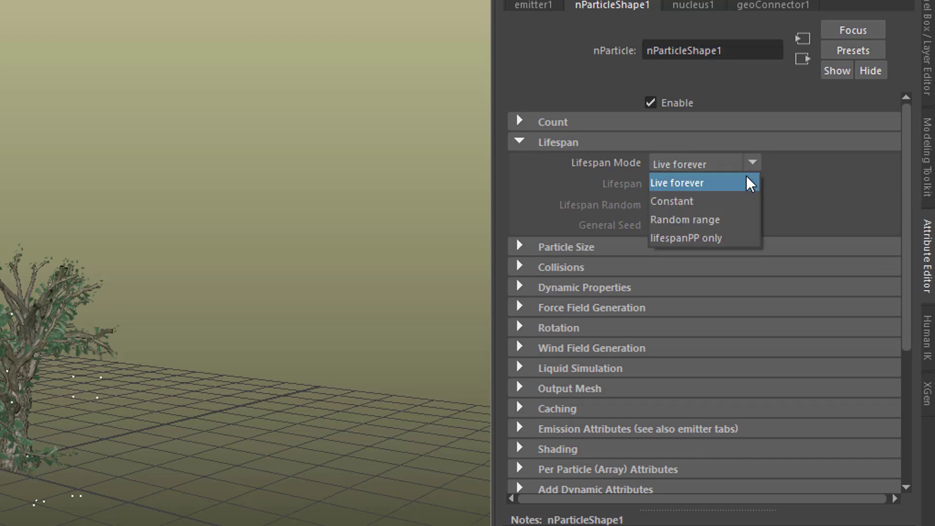
{"action": "left_click", "coordinate": [701, 219]}
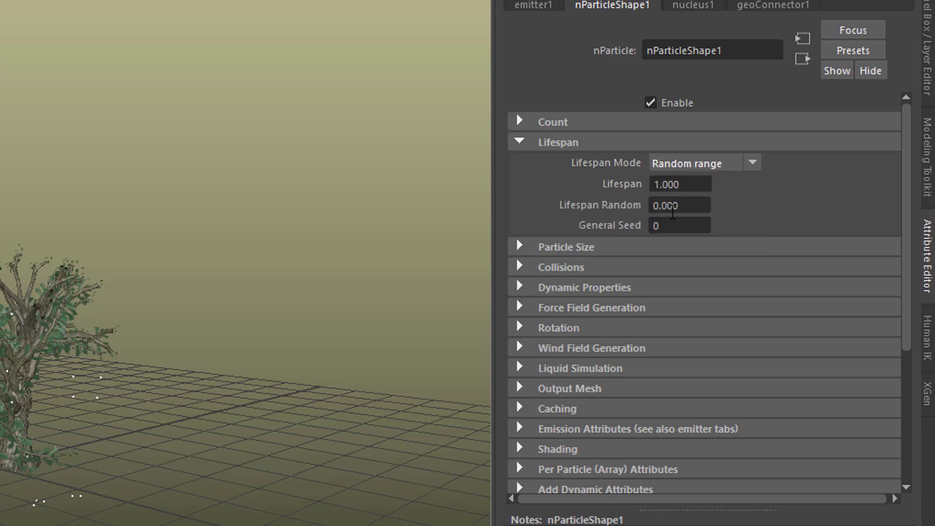
- Set the nParticle lifespan to 4, its Lifespan Random to 1 and the General Seed to 1
{"action": "left_click", "coordinate": [682, 184]}
{"action": "type", "text": "4"}
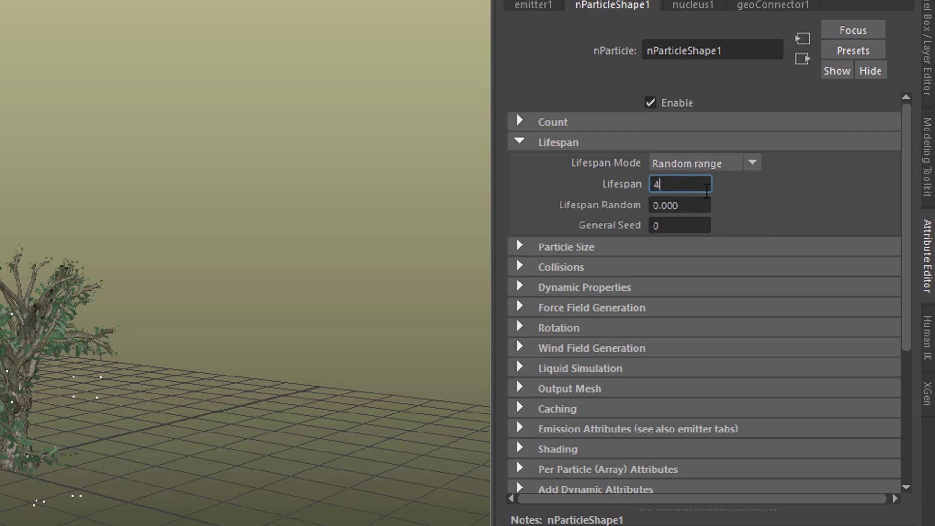
{"action": "left_click", "coordinate": [686, 209]}
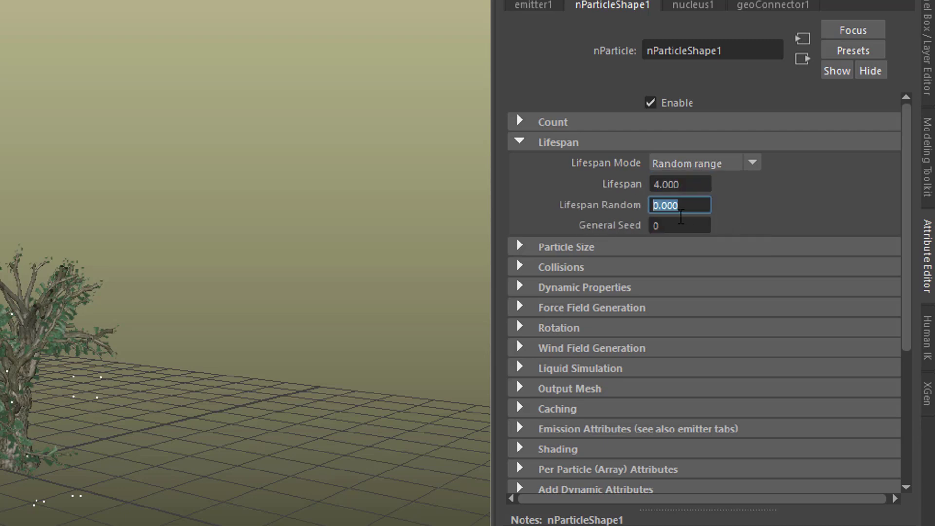
{"action": "type", "text": "1"}
{"action": "left_click", "coordinate": [670, 226]}
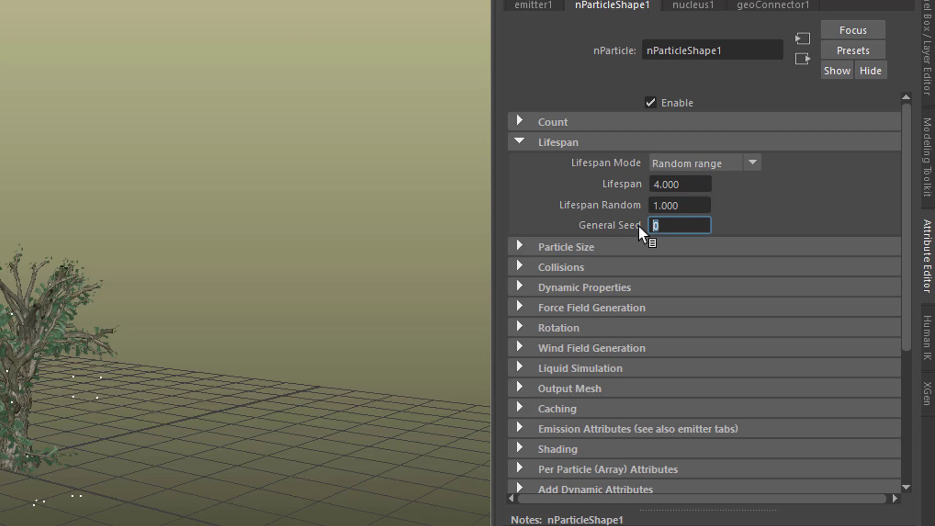
{"action": "type", "text": "1"}
{"action": "key", "text": "Return"}
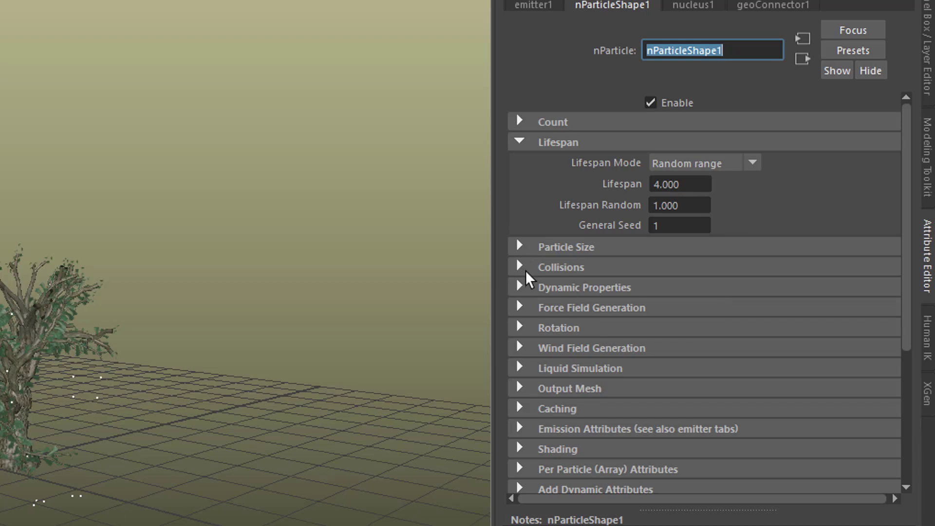
- Enable Ignore Solver Gravity in the nParticle's dynamic properties and play the simulation from the first frame
{"action": "left_click", "coordinate": [546, 287]}
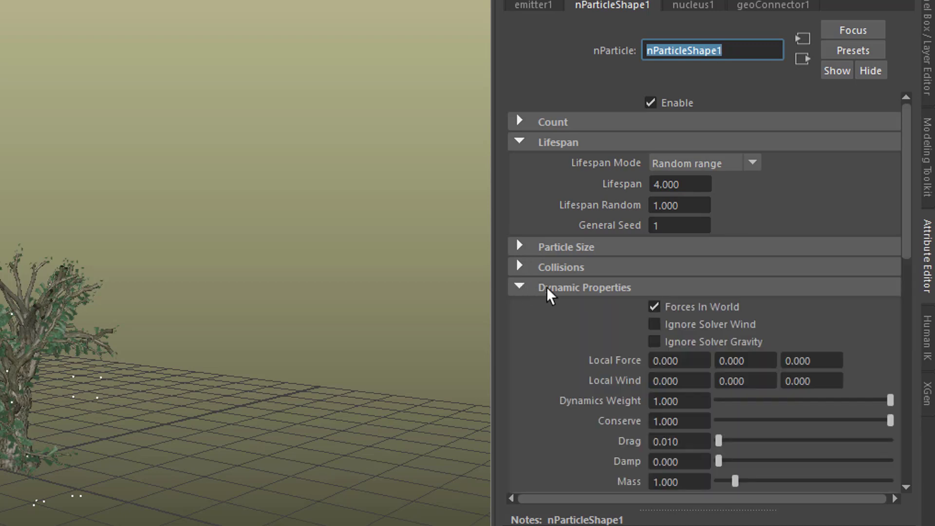
{"action": "left_click", "coordinate": [654, 343]}
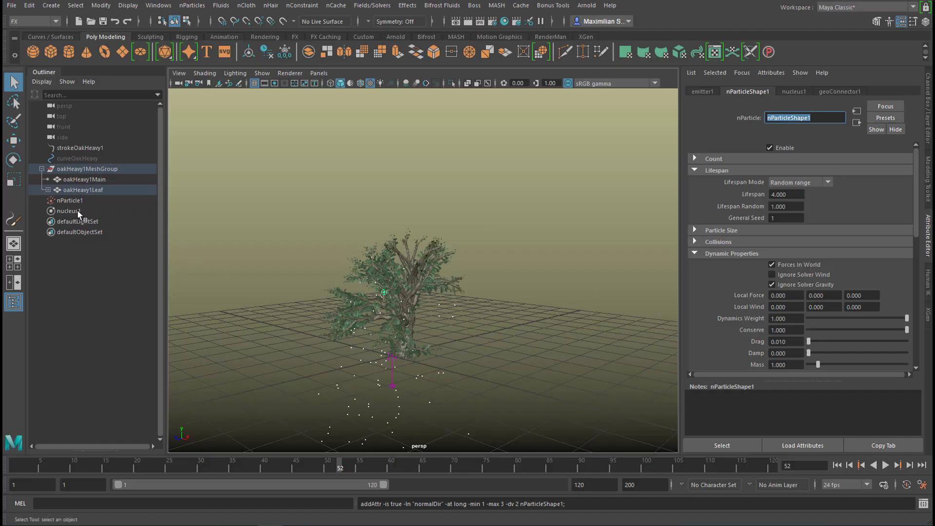
{"action": "left_click", "coordinate": [837, 465]}
{"action": "left_click", "coordinate": [885, 465]}
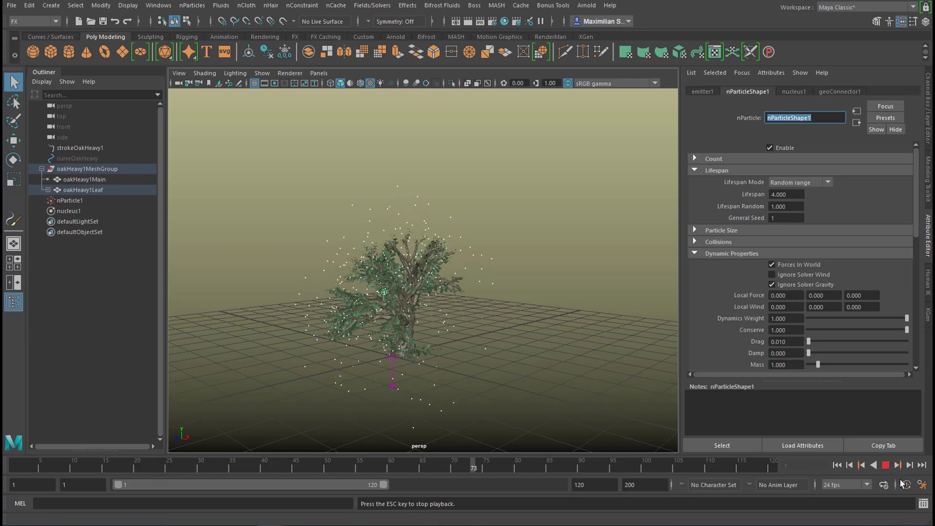
{"action": "left_click", "coordinate": [885, 465]}
- Extend the animation and playback range to end at frame 500
{"action": "left_click", "coordinate": [594, 484]}
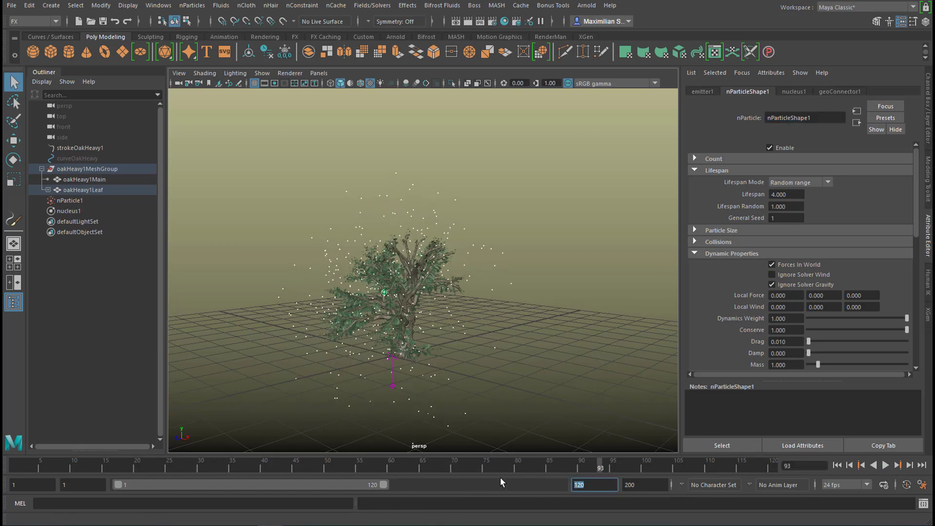
{"action": "type", "text": "500"}
{"action": "key", "text": "Return"}
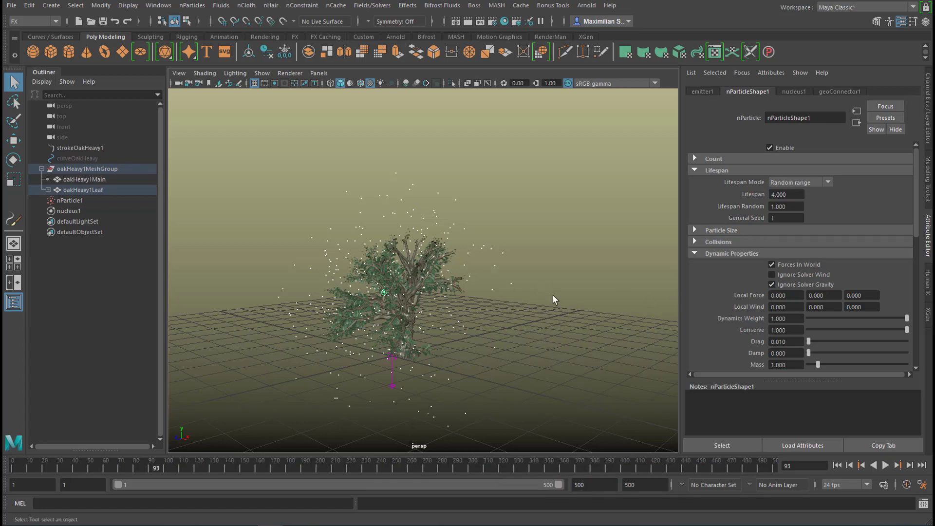
- Add an Arnold Skydome Light to the scene and start an Arnold render
{"action": "left_click", "coordinate": [587, 7]}
{"action": "mouse_move", "coordinate": [618, 59]}
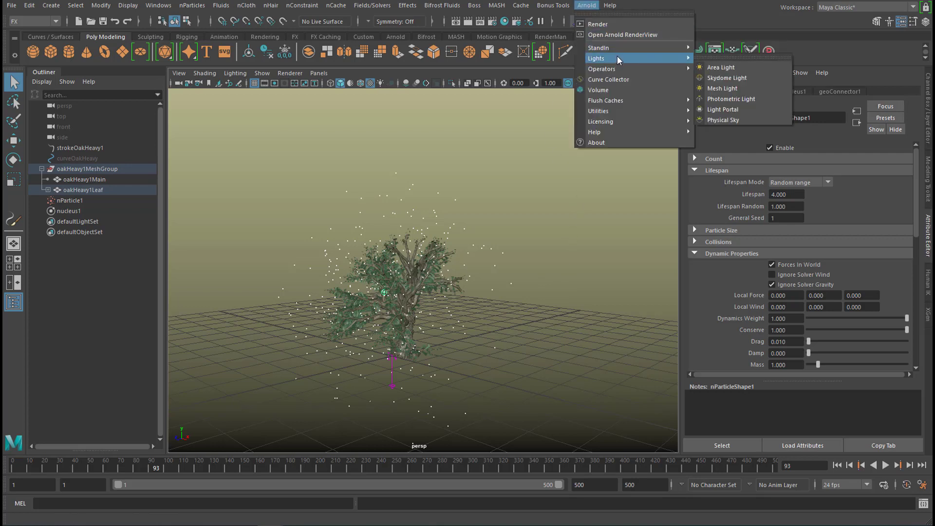
{"action": "left_click", "coordinate": [739, 78]}
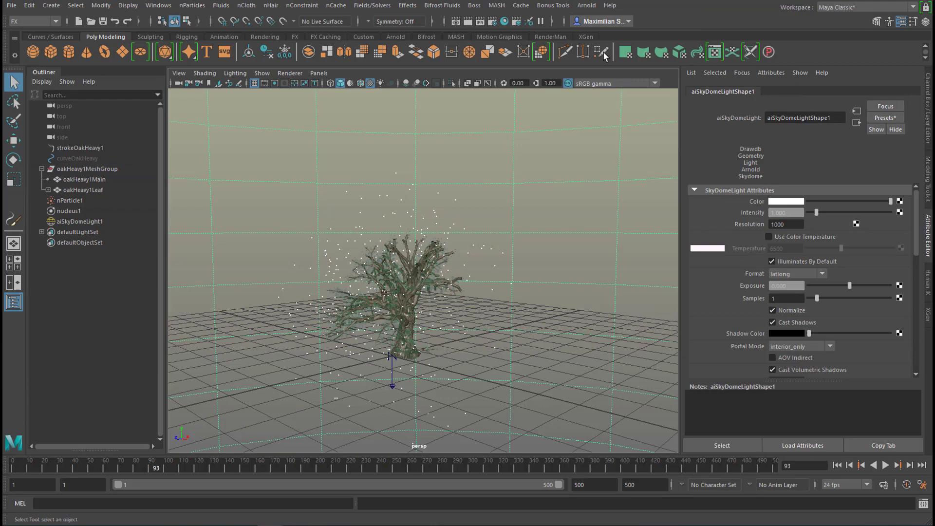
{"action": "left_click", "coordinate": [583, 6]}
{"action": "left_click", "coordinate": [603, 25]}
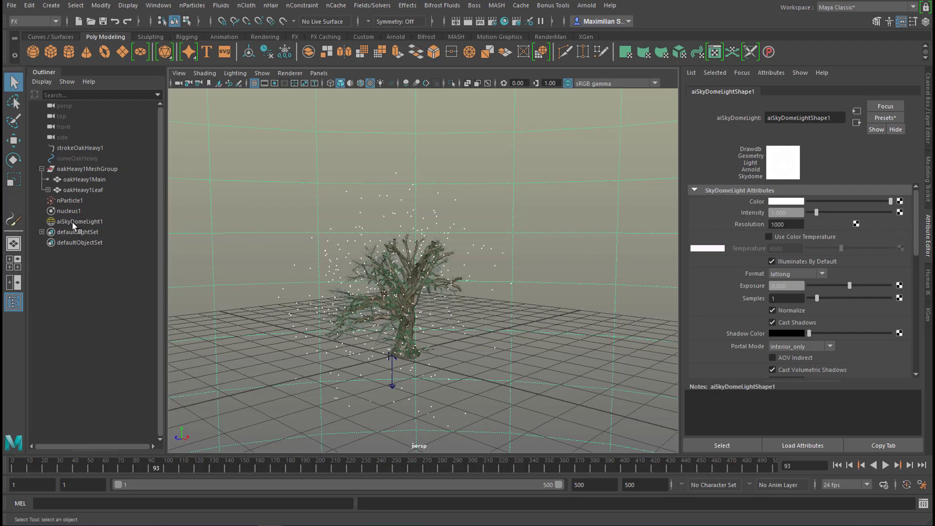
- Set the Particle Render Type of nParticle1 to Spheres in its shading attributes
{"action": "left_click", "coordinate": [68, 200]}
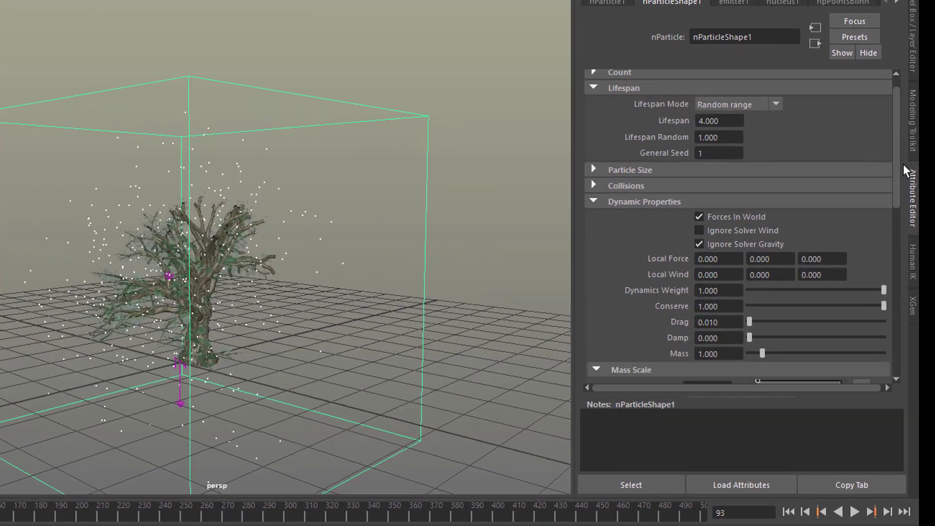
{"action": "scroll", "coordinate": [902, 161], "scroll_direction": "down", "scroll_amount": 10}
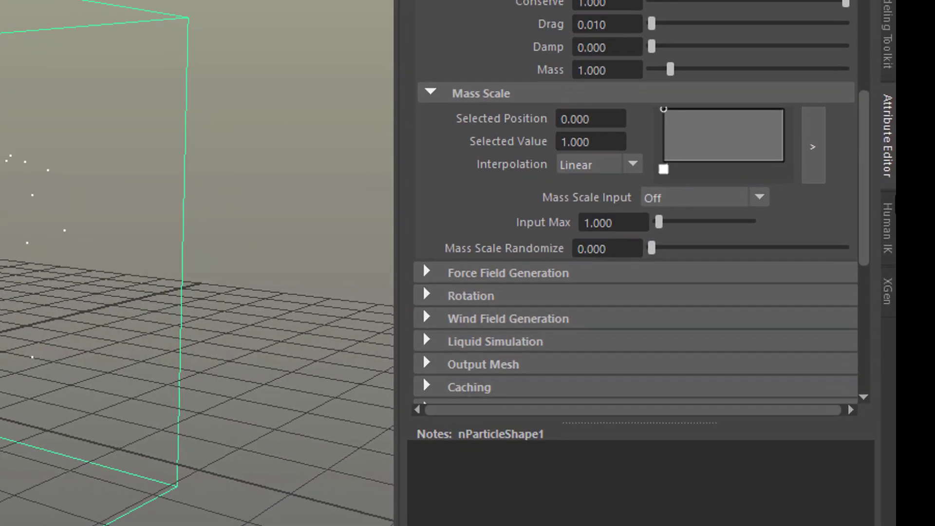
{"action": "scroll", "coordinate": [889, 233], "scroll_direction": "down", "scroll_amount": 5}
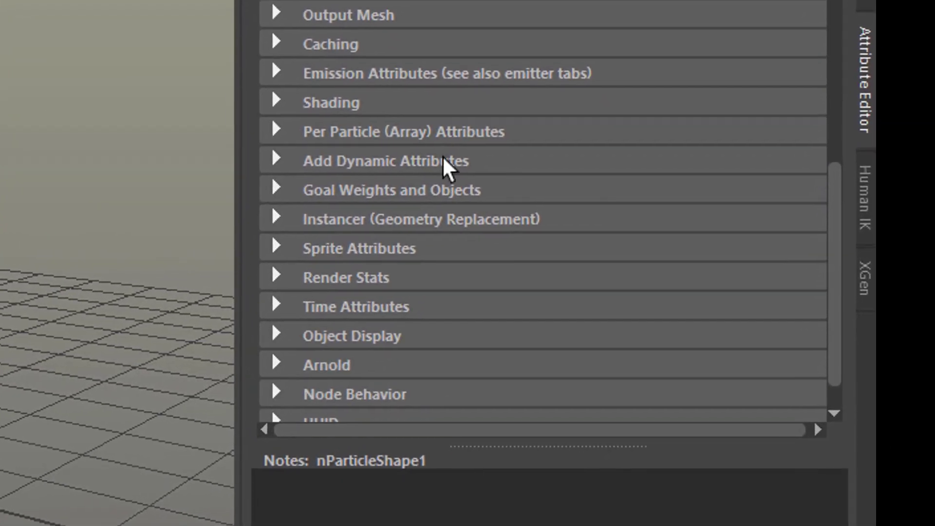
{"action": "left_click", "coordinate": [253, 93]}
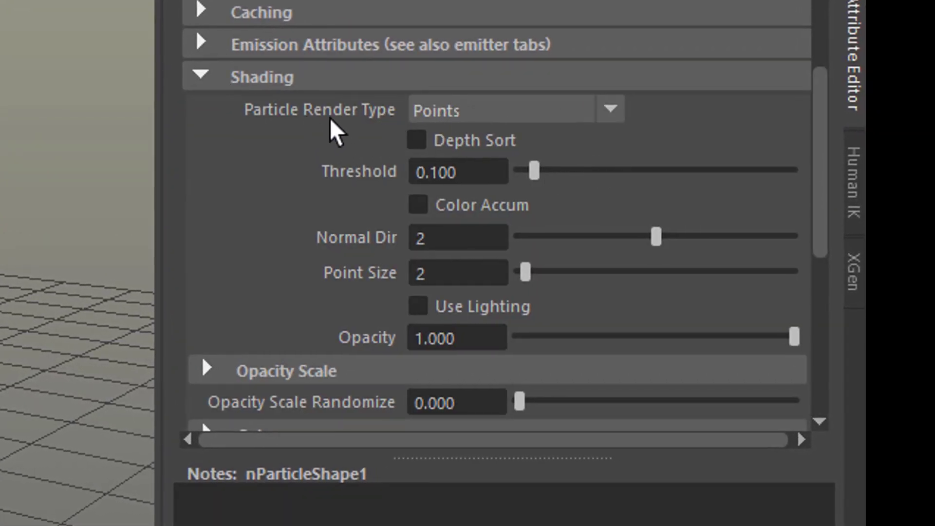
{"action": "left_click", "coordinate": [610, 109]}
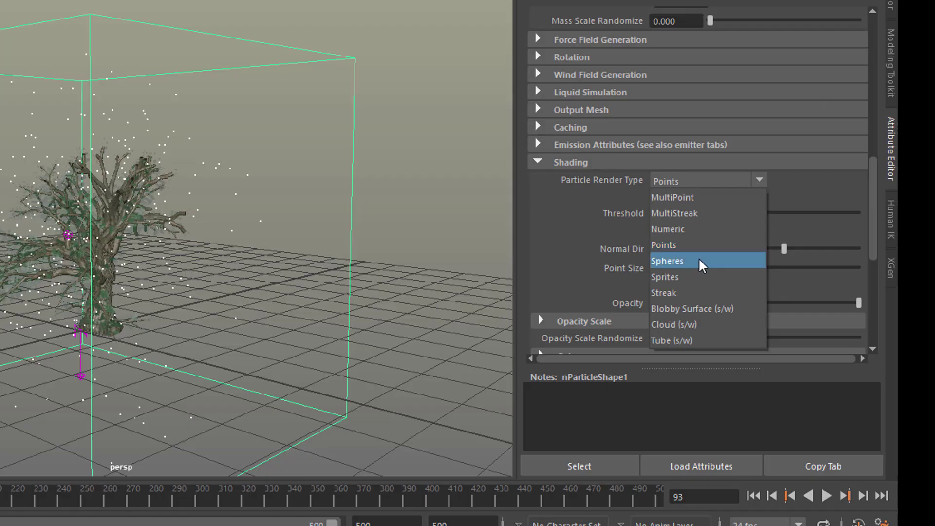
{"action": "left_click", "coordinate": [698, 257]}
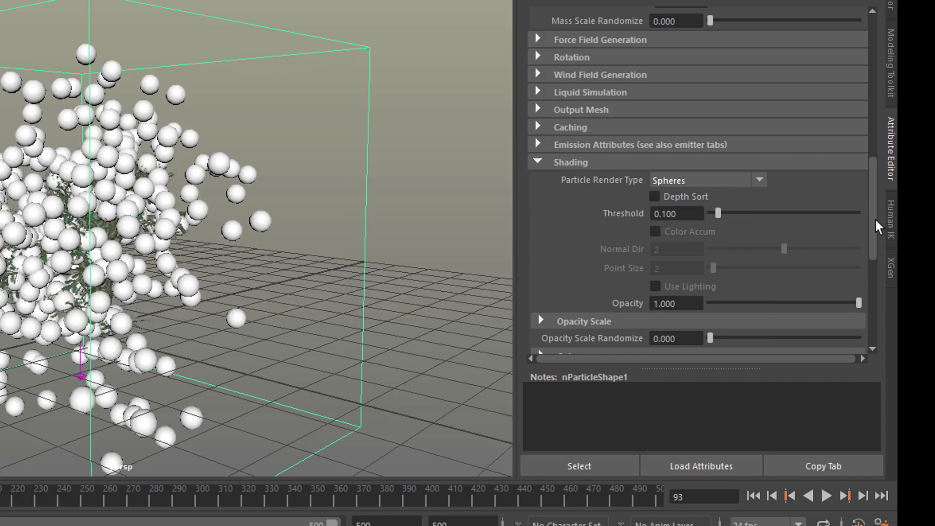
- Set the particle radius of nParticleShape1 to 0.04
{"action": "left_click_drag", "start_coordinate": [875, 217], "coordinate": [866, 20]}
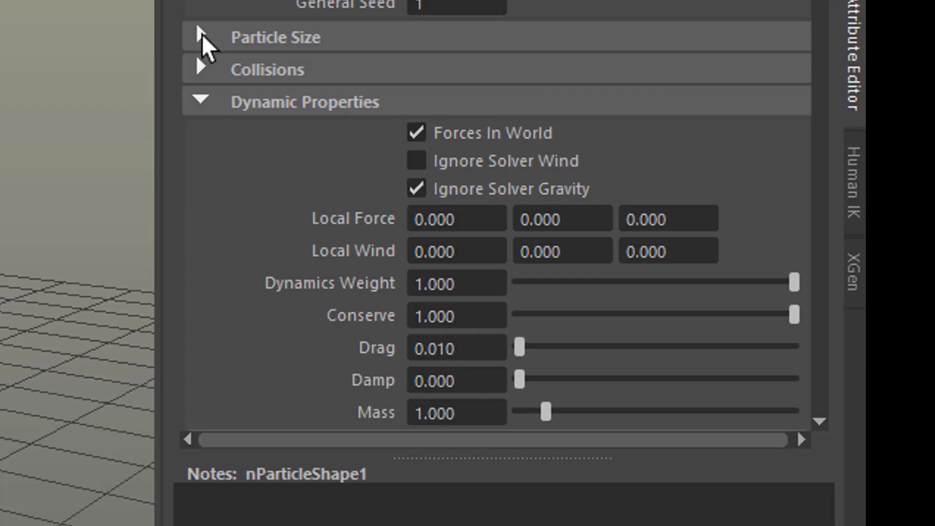
{"action": "left_click", "coordinate": [538, 141]}
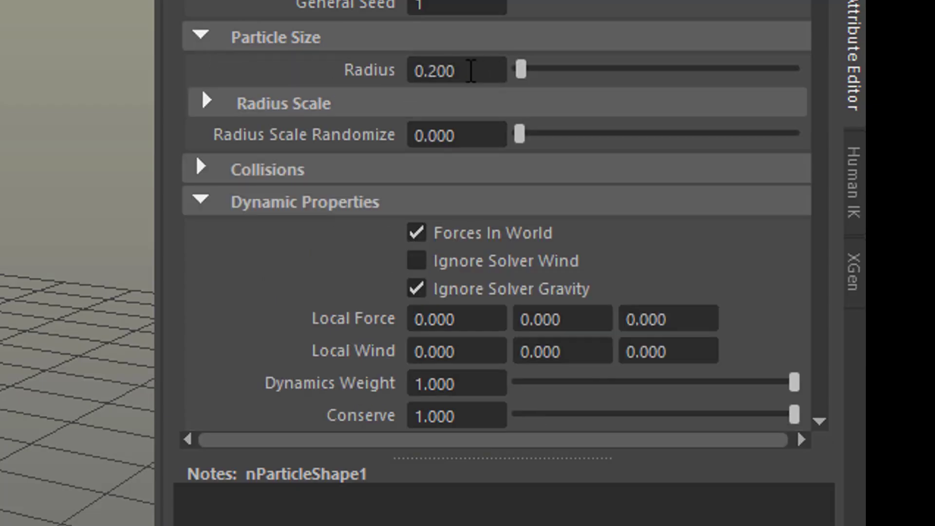
{"action": "double_click", "coordinate": [439, 70]}
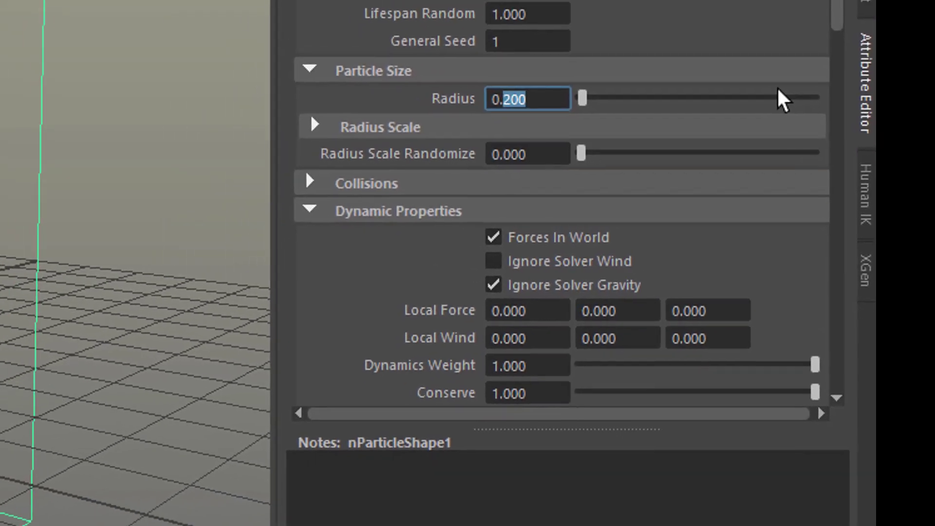
{"action": "type", "text": "04"}
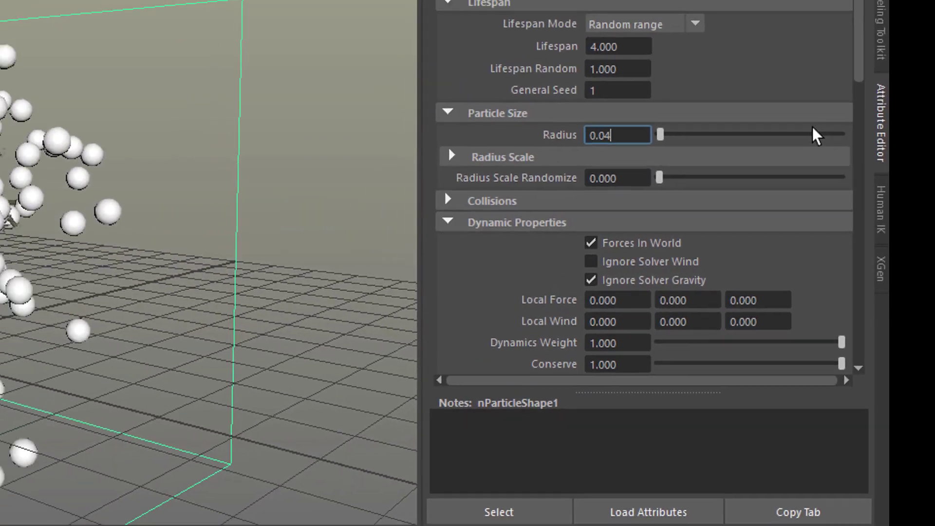
{"action": "key", "text": "Return"}
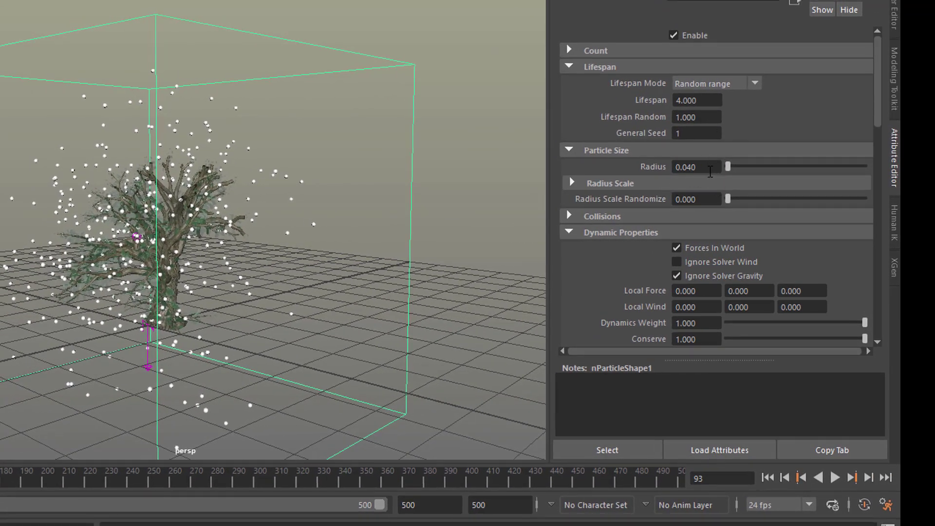
- Make the Radius Scale ramp fall from about 0.88 at position 0.174, driven by Age, and play the simulation to check it
{"action": "left_click", "coordinate": [760, 183]}
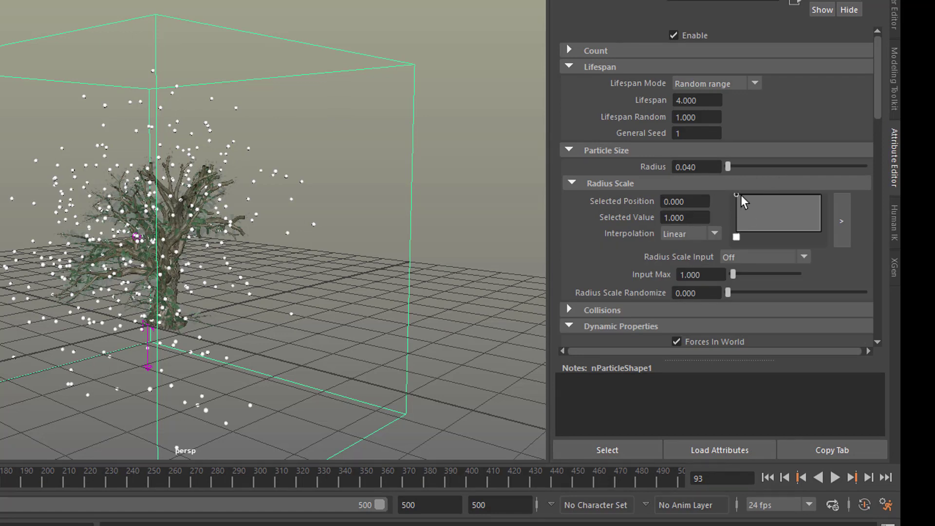
{"action": "mouse_move", "coordinate": [752, 201]}
{"action": "left_mouse_down"}
{"action": "mouse_move", "coordinate": [765, 210]}
{"action": "mouse_move", "coordinate": [751, 199]}
{"action": "left_mouse_up"}
{"action": "left_click", "coordinate": [799, 222]}
{"action": "left_click", "coordinate": [803, 257]}
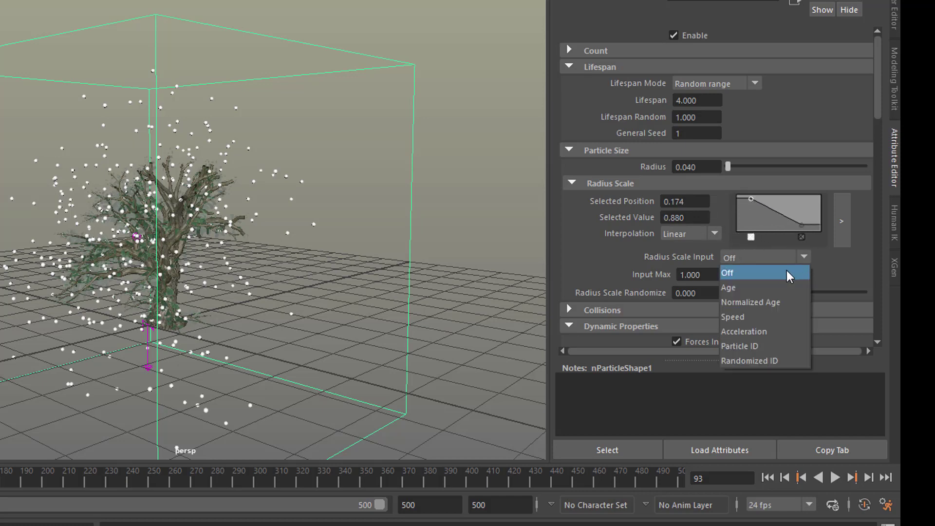
{"action": "left_click", "coordinate": [773, 288]}
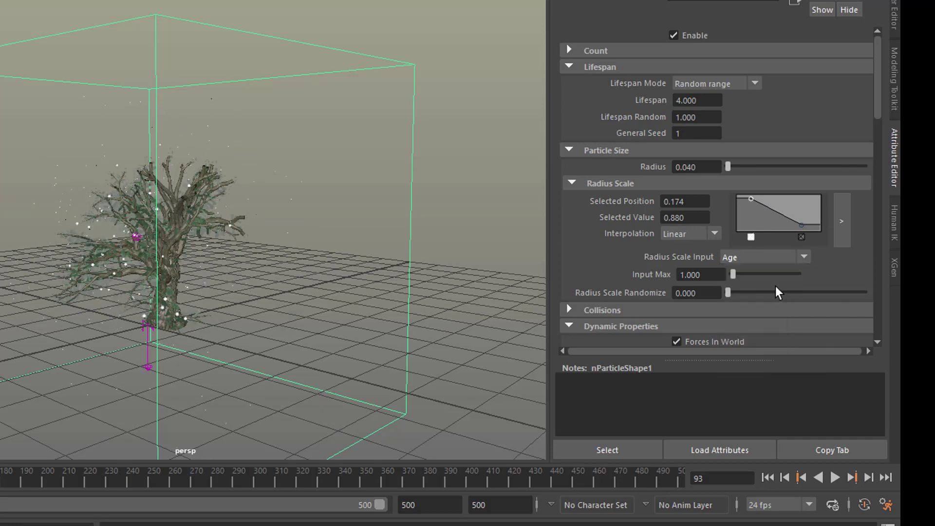
{"action": "left_click", "coordinate": [835, 478]}
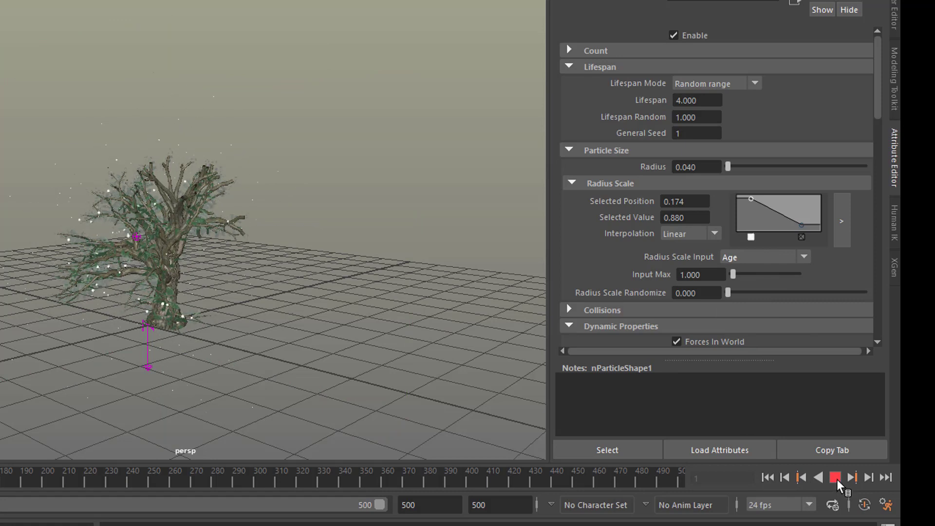
{"action": "left_click", "coordinate": [834, 477]}
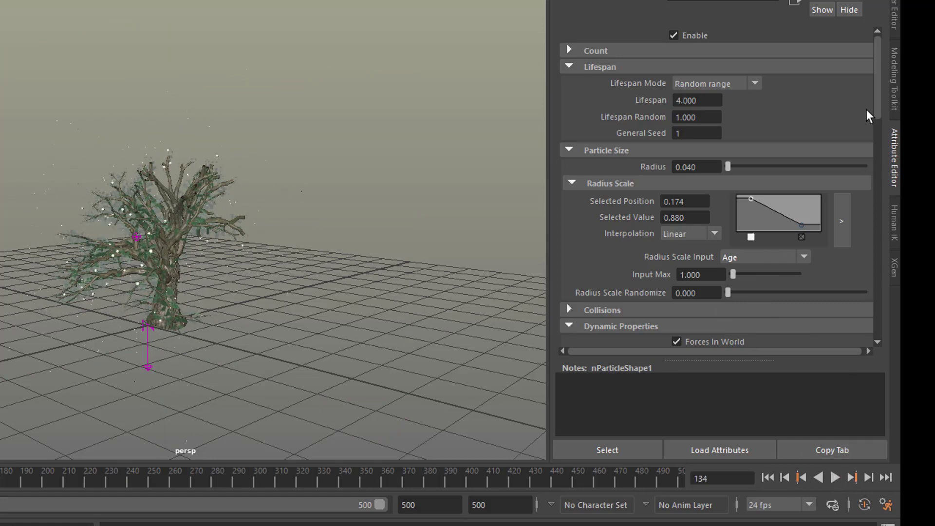
- Add a light blue entry at position 1.000 of the particle Color ramp, forming a gradient from white
{"action": "mouse_move", "coordinate": [876, 97]}
{"action": "left_mouse_down"}
{"action": "mouse_move", "coordinate": [874, 220]}
{"action": "mouse_move", "coordinate": [887, 297]}
{"action": "left_mouse_up"}
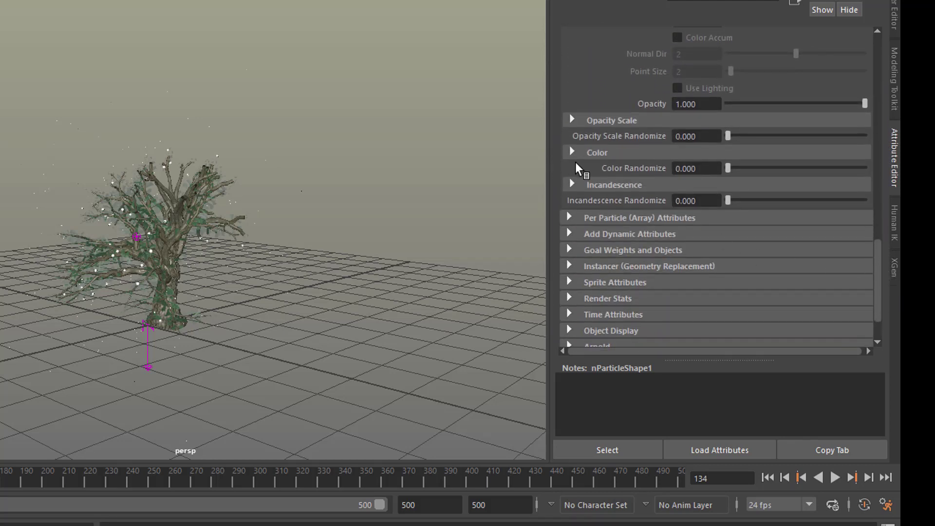
{"action": "left_click", "coordinate": [572, 152]}
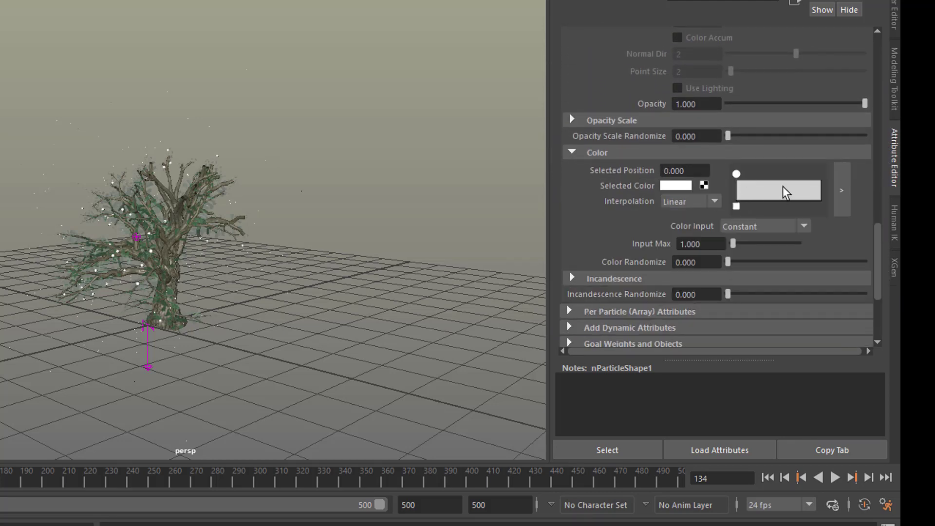
{"action": "left_click", "coordinate": [819, 190]}
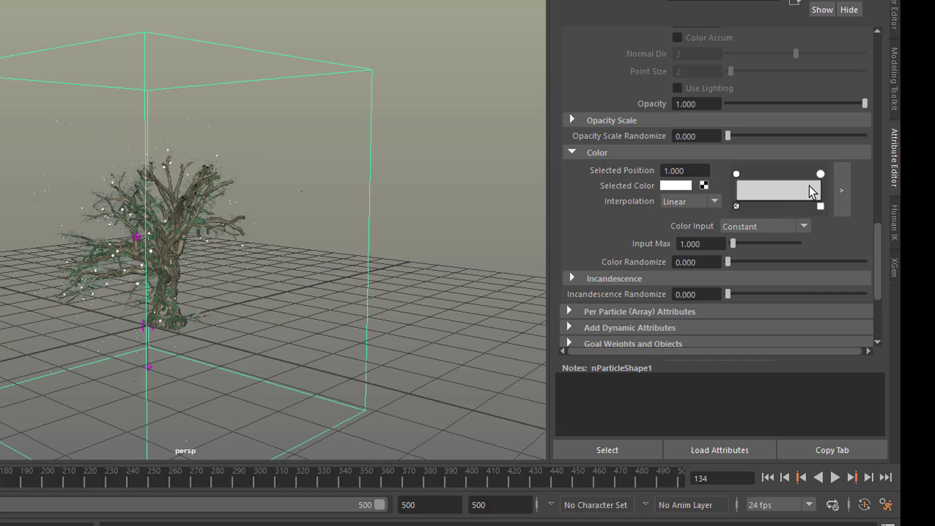
{"action": "left_click", "coordinate": [687, 192]}
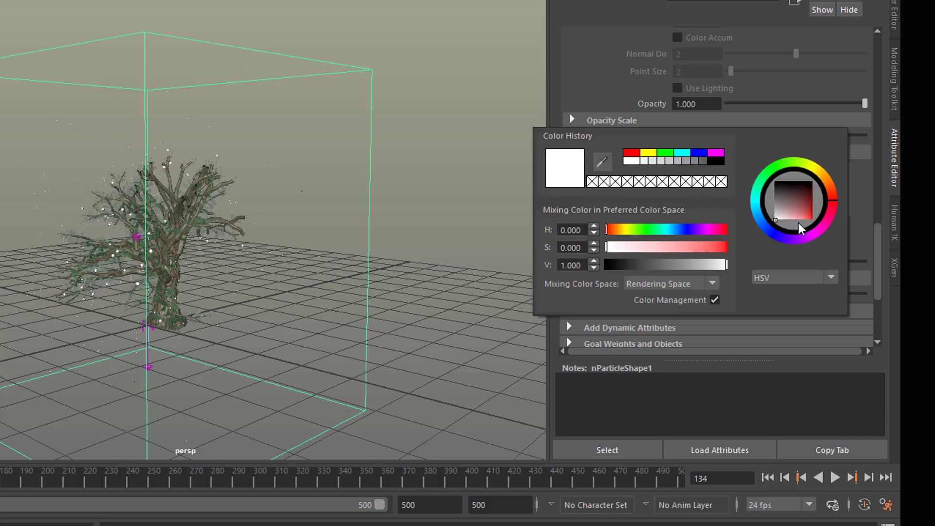
{"action": "left_click", "coordinate": [772, 229]}
{"action": "left_click_drag", "start_coordinate": [786, 211], "coordinate": [799, 221]}
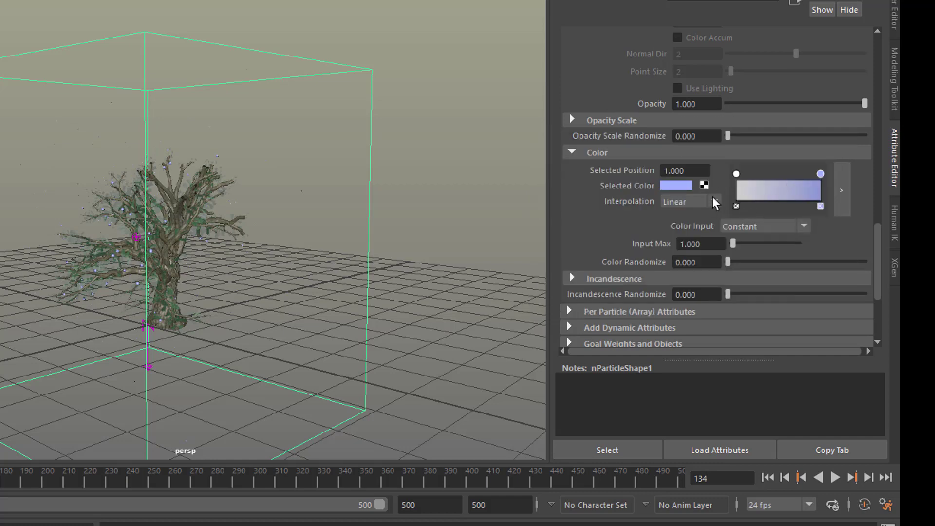
- Set the particle Color Input to Speed and play the simulation from the first frame
{"action": "left_click", "coordinate": [805, 227]}
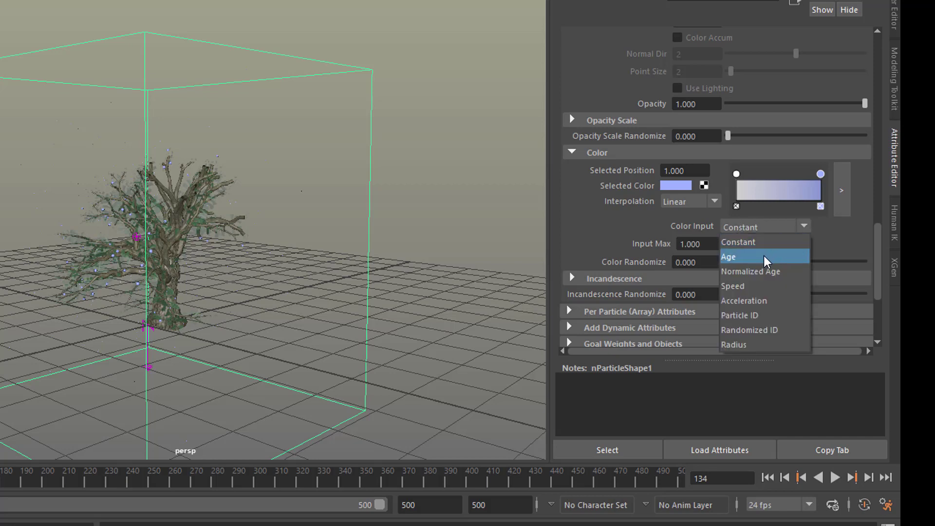
{"action": "left_click", "coordinate": [752, 286]}
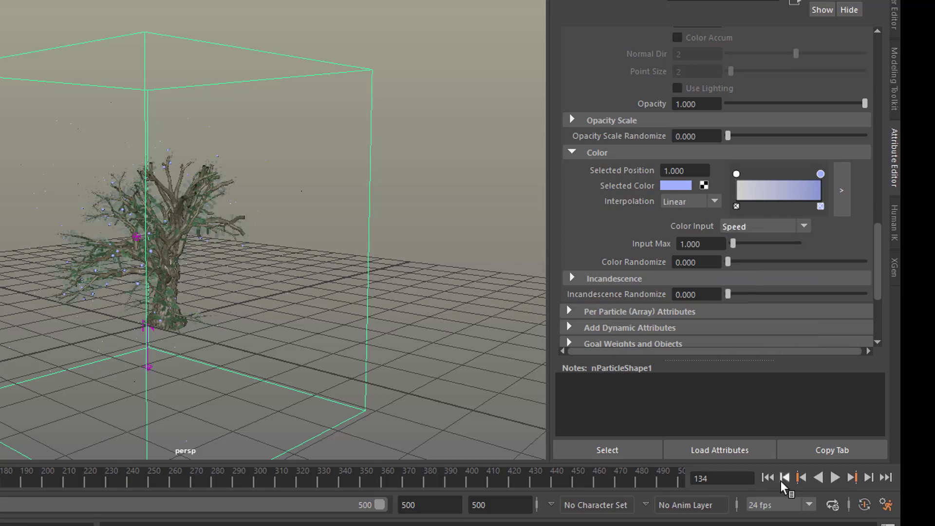
{"action": "left_click", "coordinate": [767, 477]}
{"action": "left_click", "coordinate": [835, 478]}
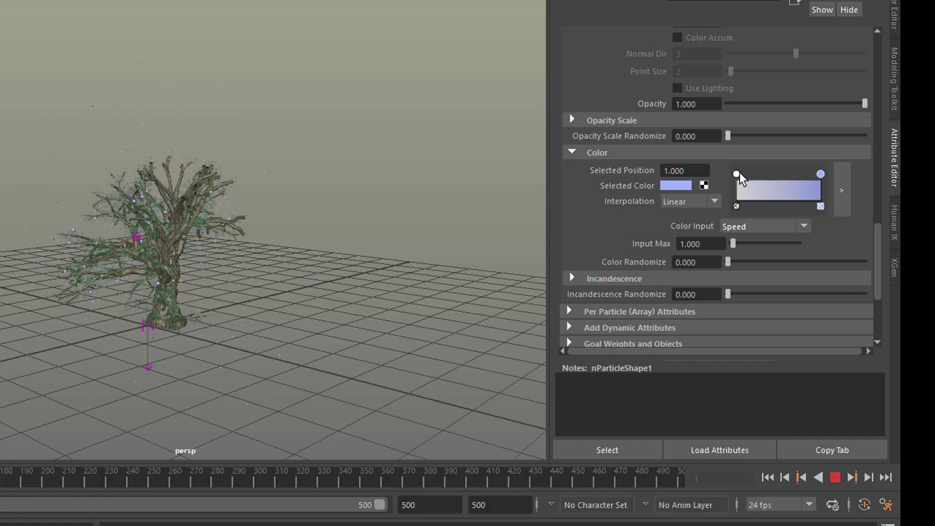
- Reverse the particle Color ramp so it starts light blue, place the white entry at position 0.722, and stop the simulation
{"action": "left_click_drag", "start_coordinate": [737, 175], "coordinate": [800, 173]}
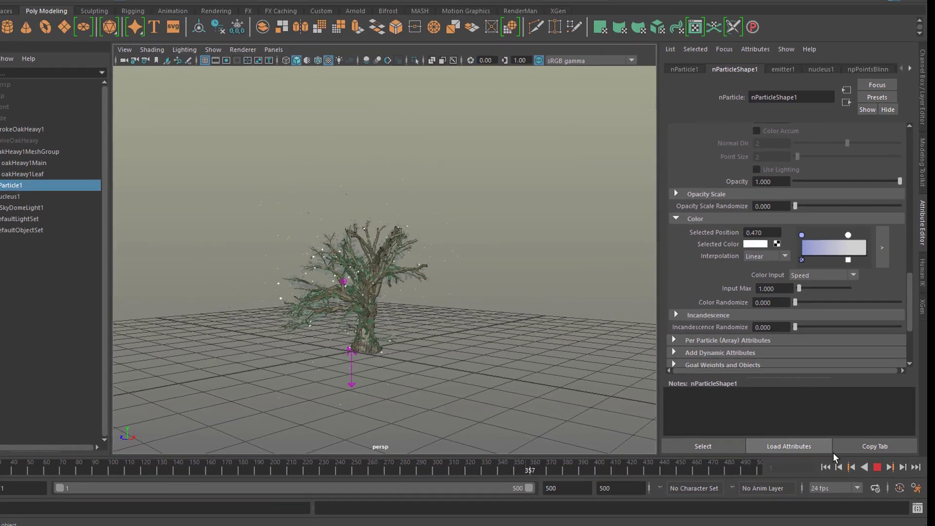
{"action": "left_click", "coordinate": [875, 468]}
- Select the oak's trunk-and-branch mesh and frame the whole tree closely from a low viewpoint
{"action": "left_click_drag", "start_coordinate": [535, 374], "coordinate": [428, 288], "text": "alt"}
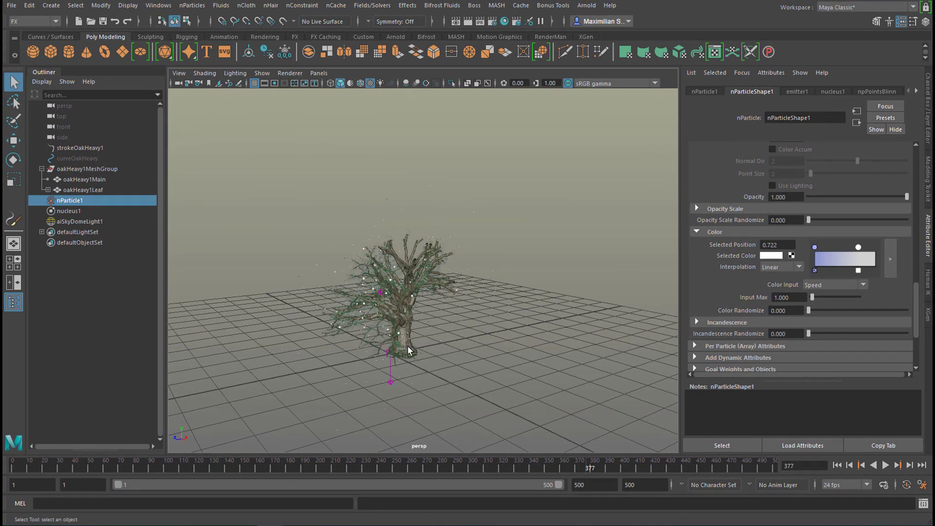
{"action": "left_click", "coordinate": [419, 304]}
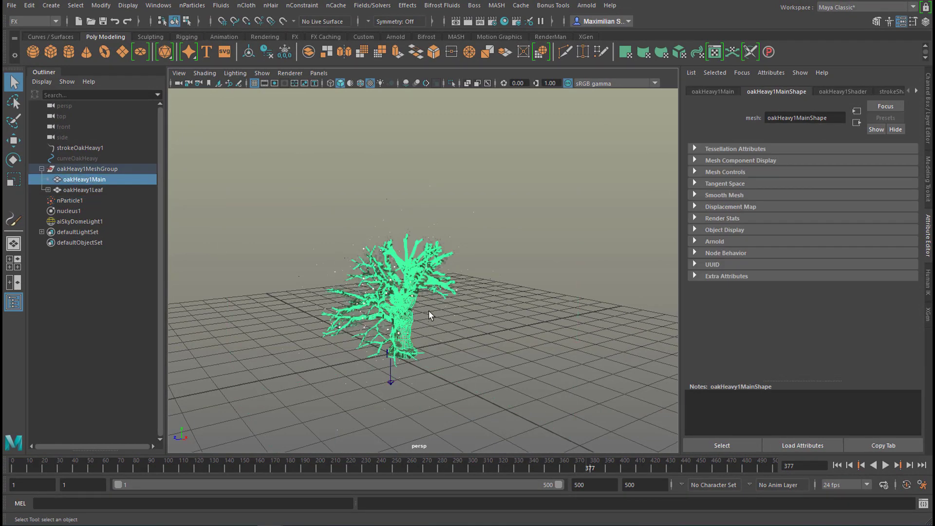
{"action": "key", "text": "f"}
{"action": "left_click_drag", "start_coordinate": [517, 325], "coordinate": [479, 312], "text": "alt"}
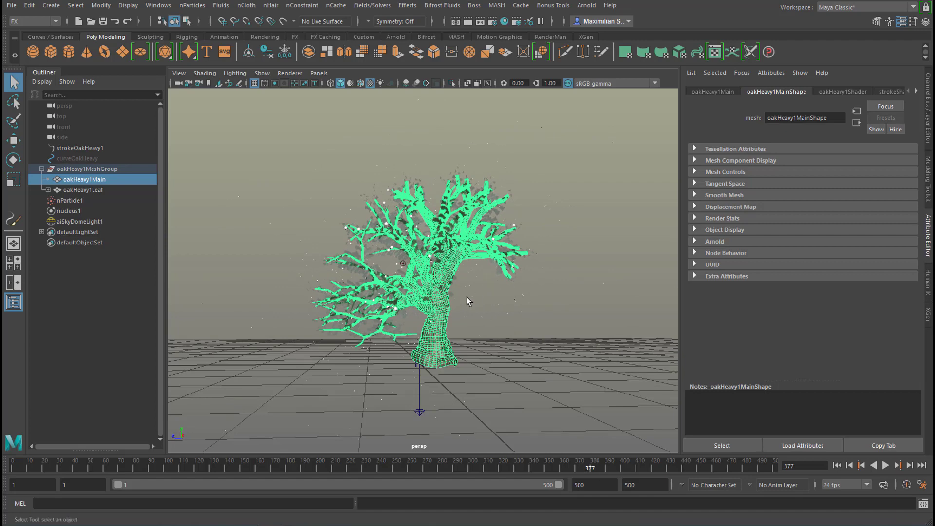
{"action": "right_click_drag", "start_coordinate": [466, 297], "coordinate": [546, 300], "text": "alt"}
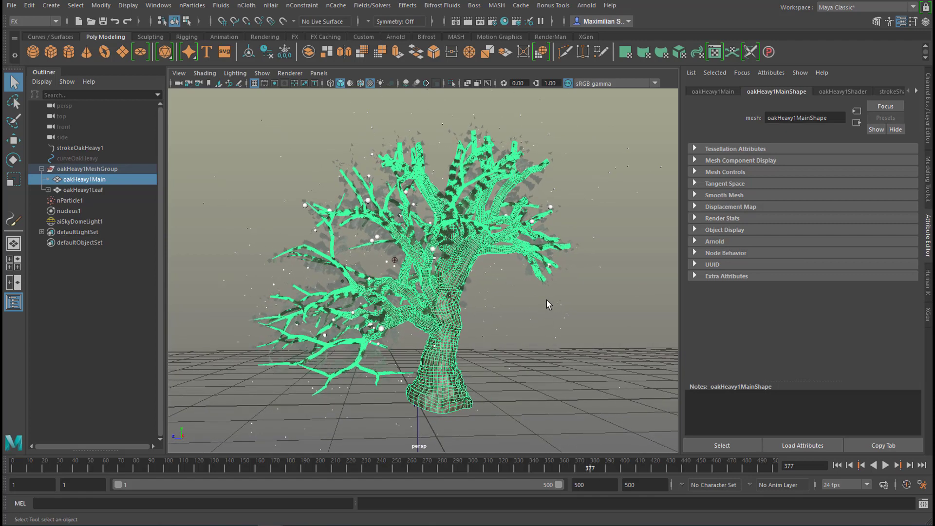
- Create a clockwise animation turntable of 500 frames around the selected oak mesh and play it
{"action": "left_click", "coordinate": [55, 21]}
{"action": "double_click", "coordinate": [47, 53]}
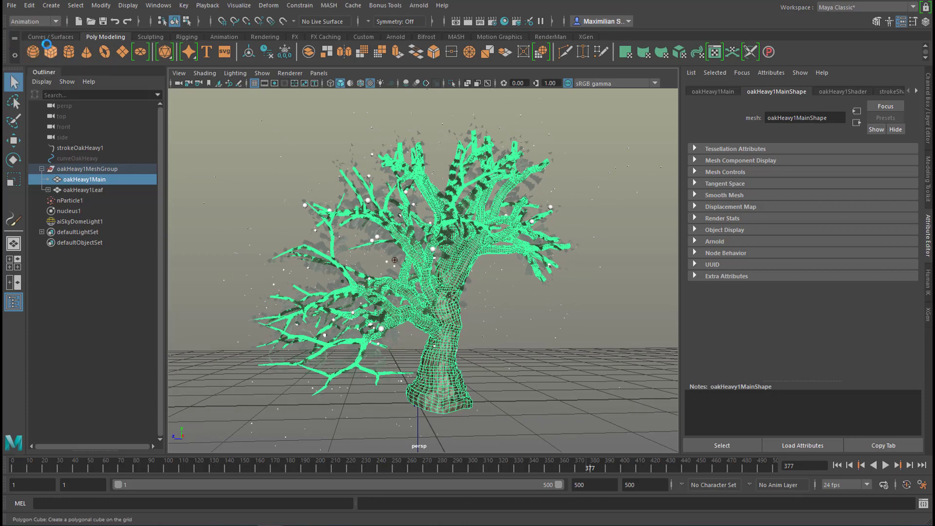
{"action": "left_click", "coordinate": [869, 93]}
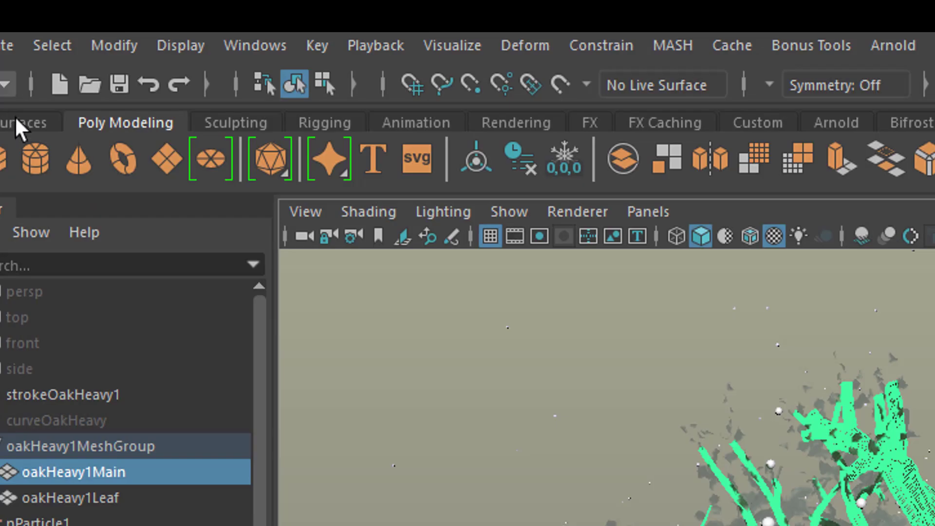
{"action": "left_click", "coordinate": [461, 44]}
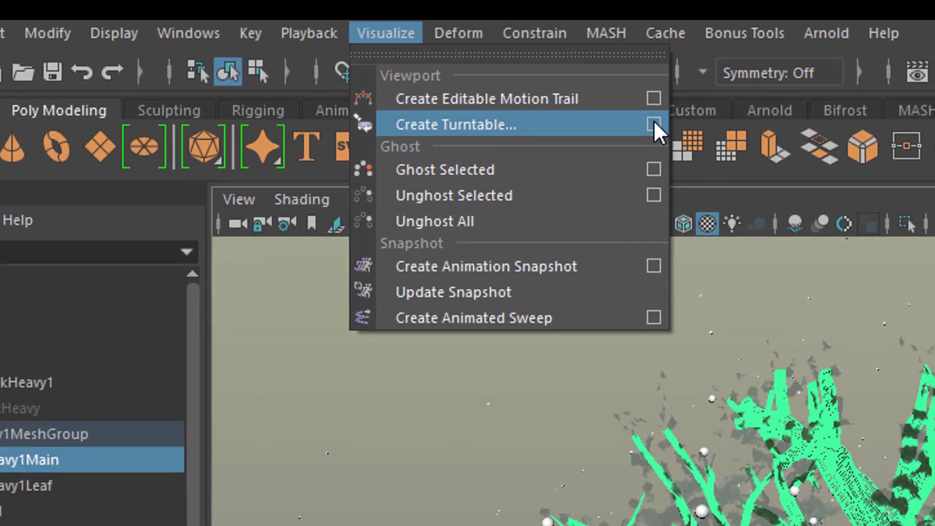
{"action": "left_click", "coordinate": [724, 136]}
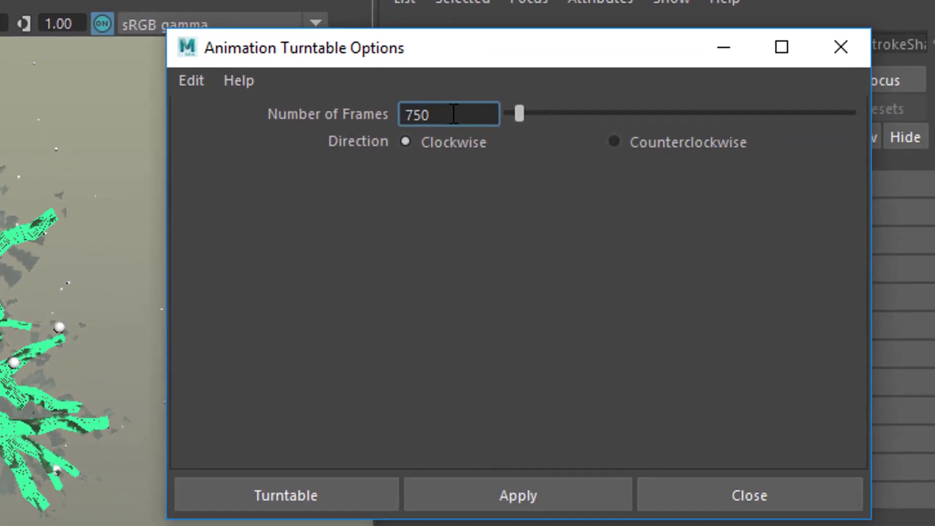
{"action": "left_click_drag", "start_coordinate": [453, 115], "coordinate": [401, 120]}
{"action": "type", "text": "500"}
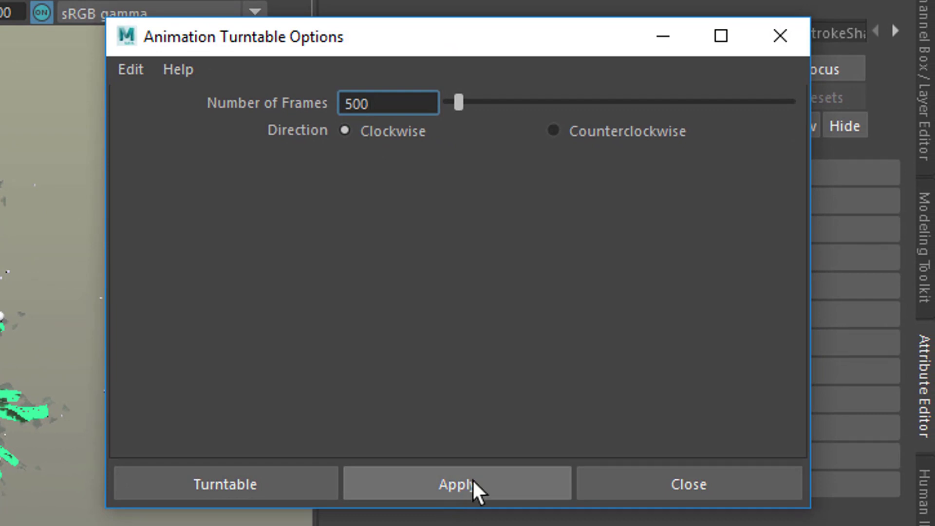
{"action": "left_click", "coordinate": [513, 471]}
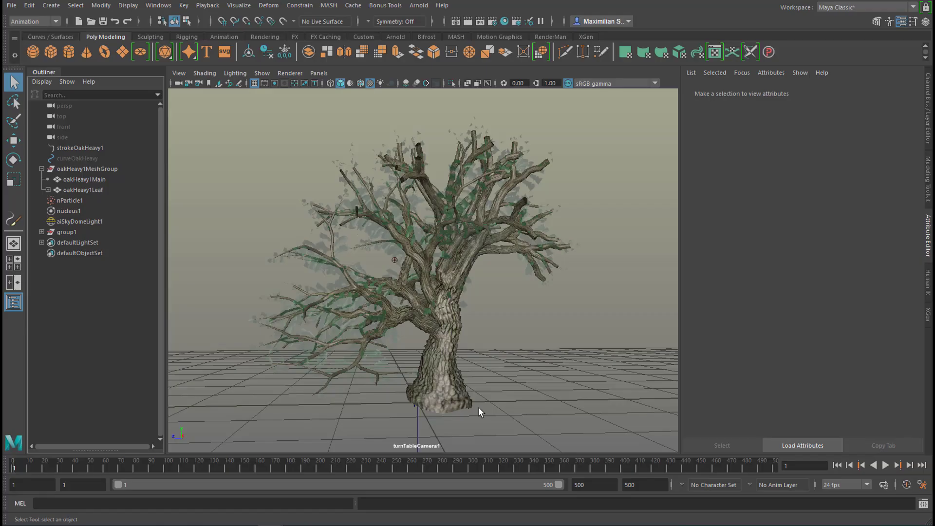
{"action": "left_click", "coordinate": [885, 465]}
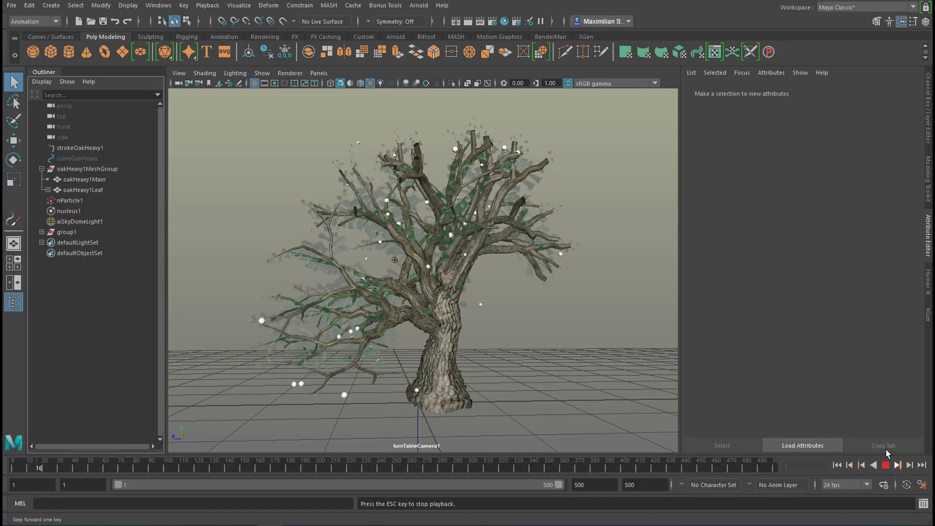